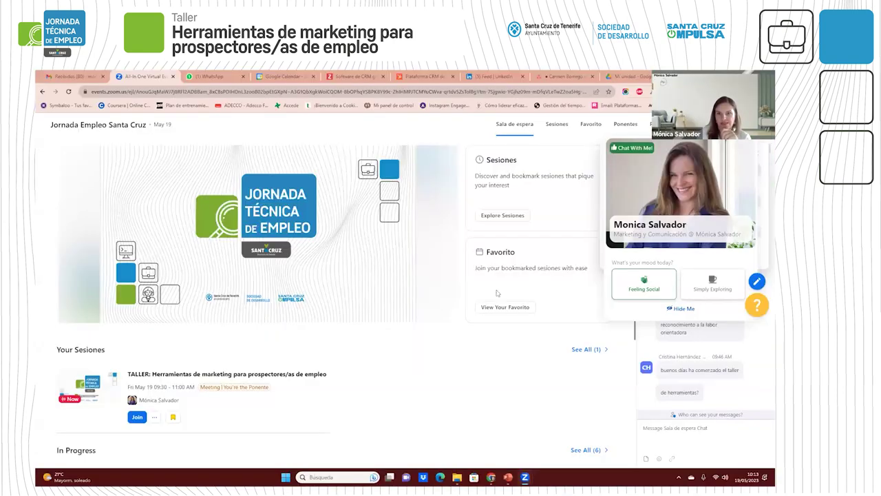
# Step: Switch to LinkedIn, collapse the messaging window and open your own profile
pyautogui.click(476, 76)
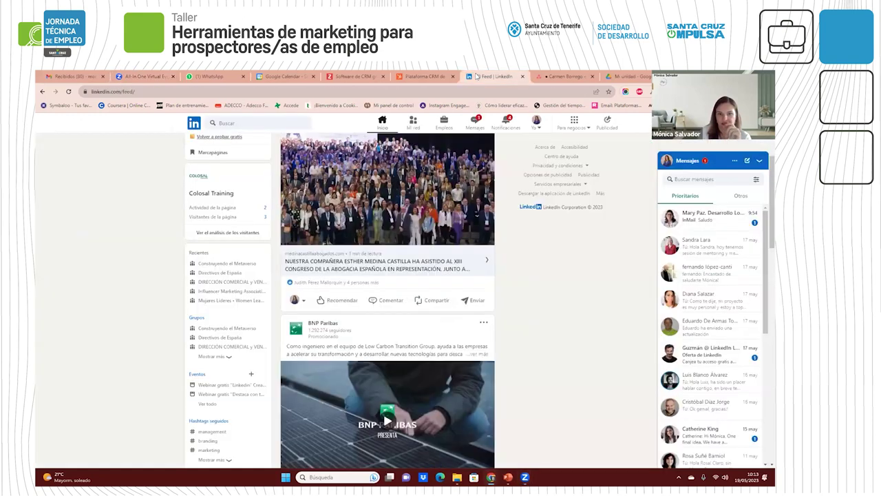
pyautogui.click(760, 161)
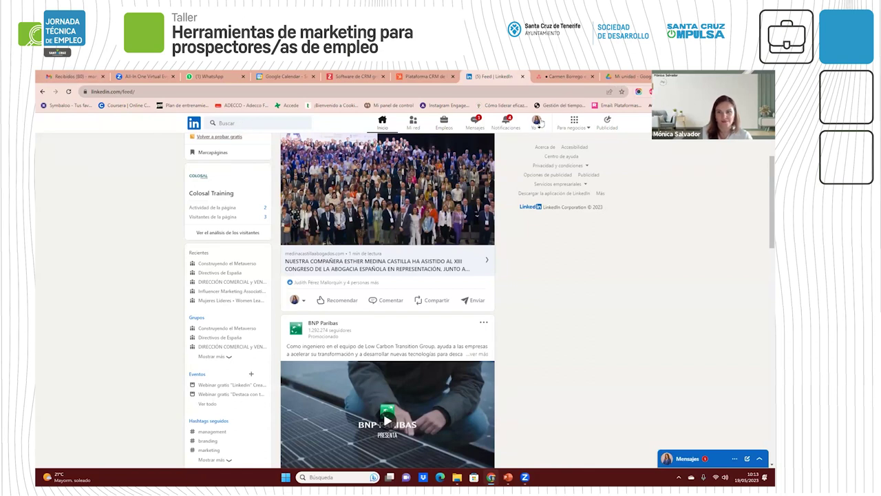
pyautogui.click(542, 122)
pyautogui.click(500, 150)
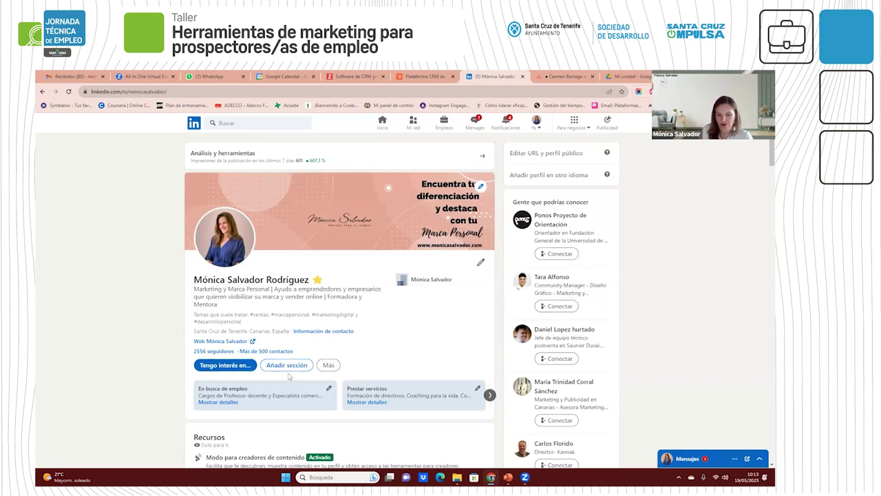
# Step: Examine the Esencial, Recomendado and Adicional sections that can be added to the profile, and leave without adding any
pyautogui.scroll(-2, 289, 376)
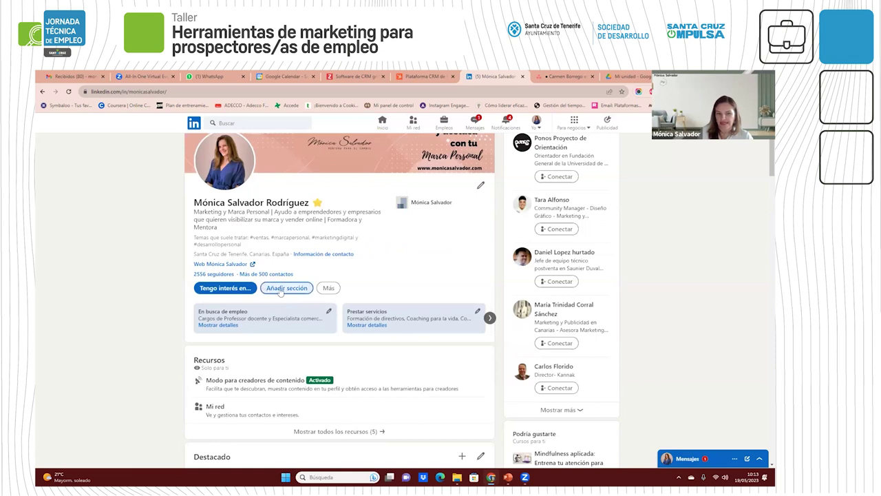
pyautogui.click(280, 291)
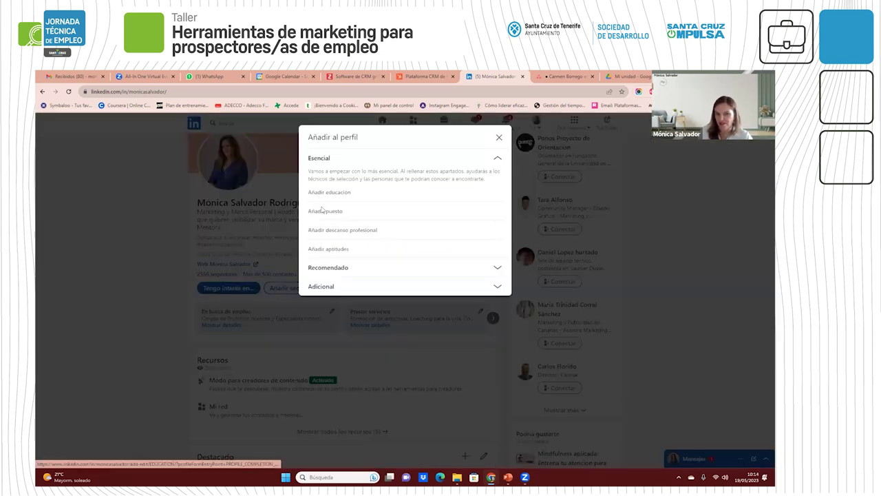
pyautogui.click(348, 268)
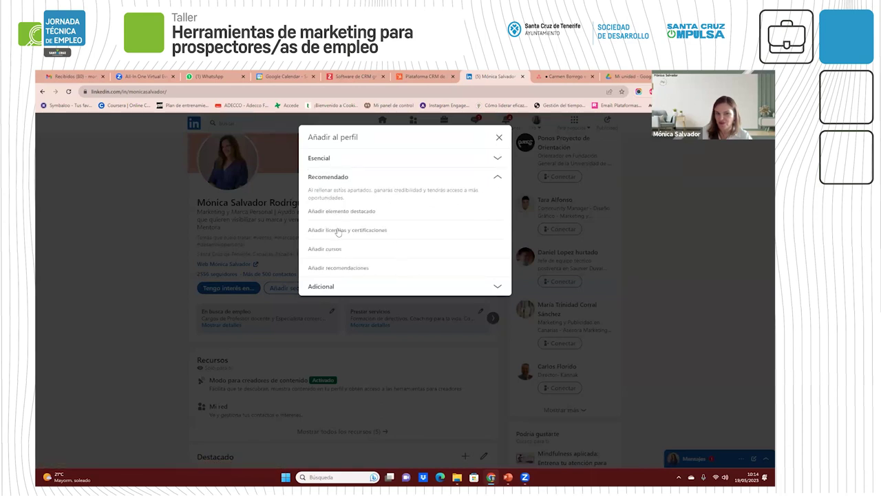
pyautogui.click(336, 286)
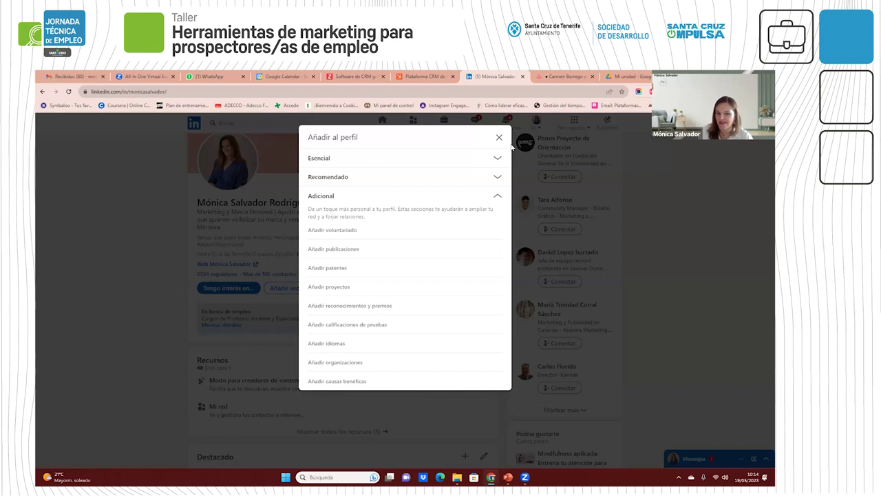
pyautogui.click(499, 137)
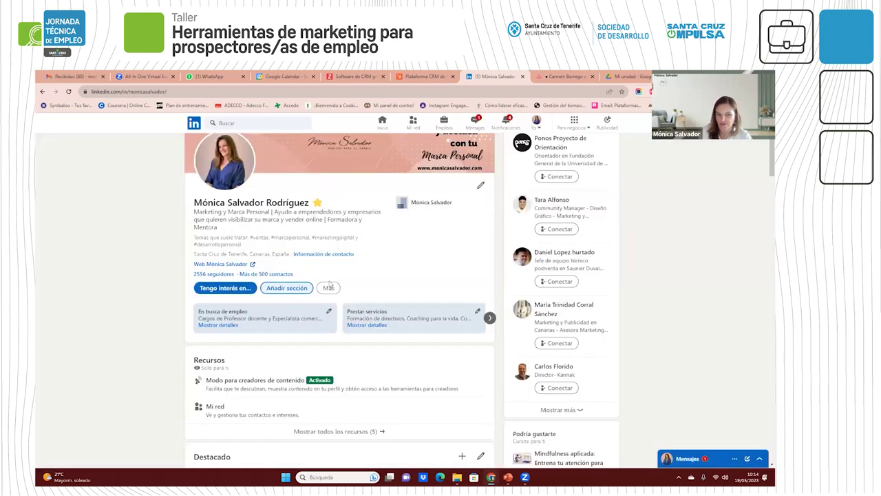
pyautogui.click(303, 292)
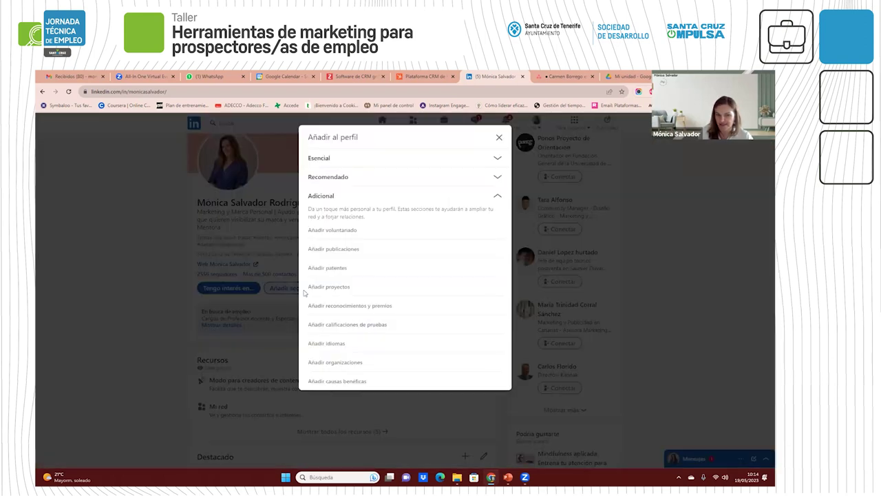
pyautogui.click(347, 177)
pyautogui.click(345, 160)
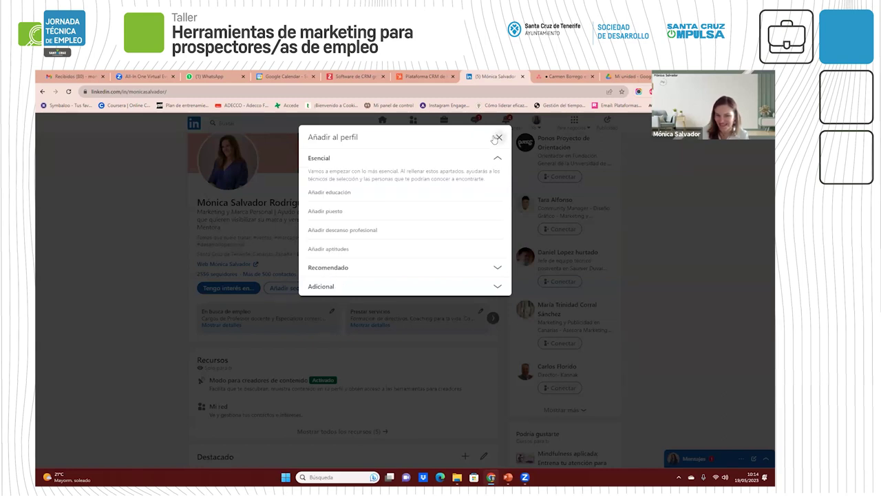
pyautogui.click(500, 137)
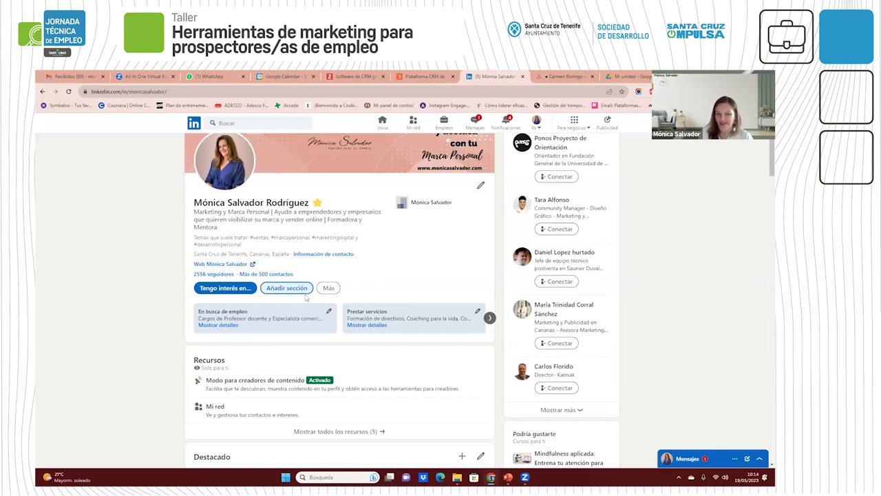
# Step: Look at the companies offered by the profile's Contratar option and leave without selecting one
pyautogui.click(240, 290)
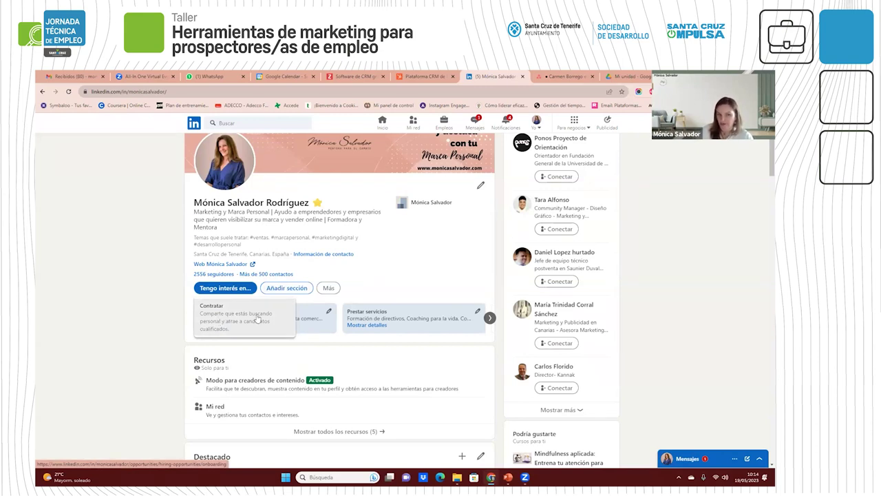
pyautogui.click(257, 319)
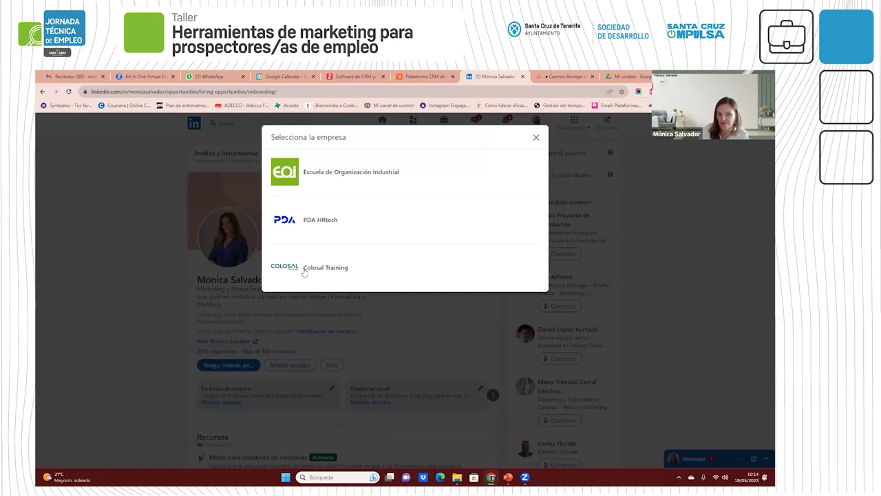
pyautogui.click(537, 137)
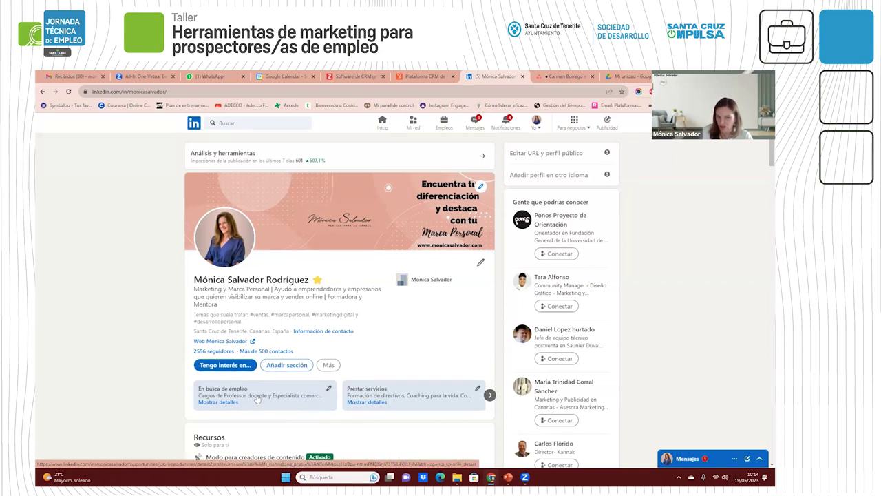
# Step: Open the profile's job preferences for editing, review them through to the visibility options, and save them
pyautogui.click(330, 389)
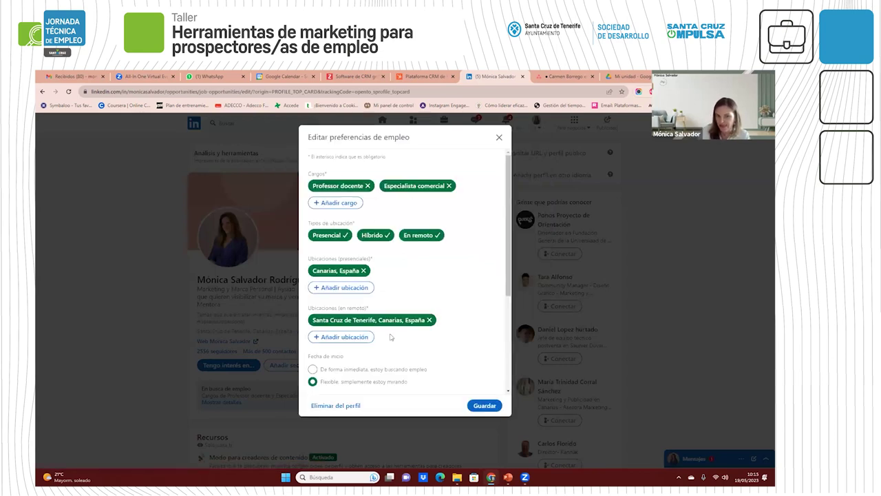
pyautogui.scroll(-3, 396, 337)
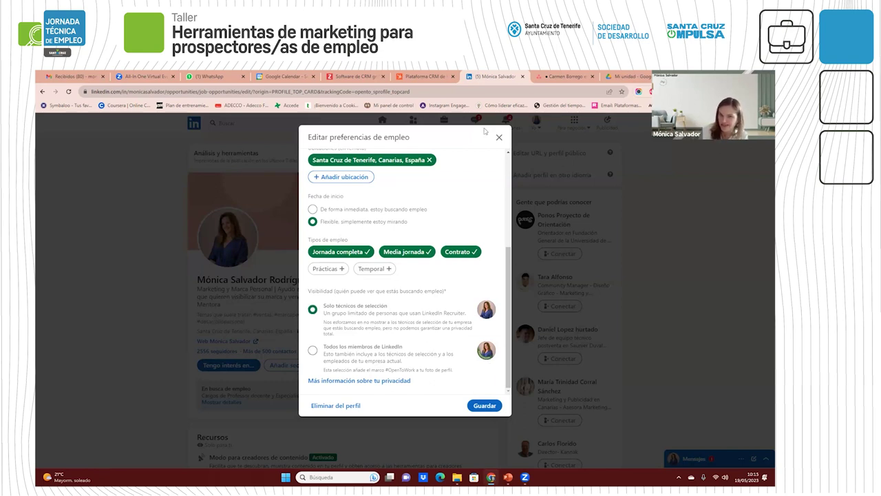
pyautogui.click(485, 405)
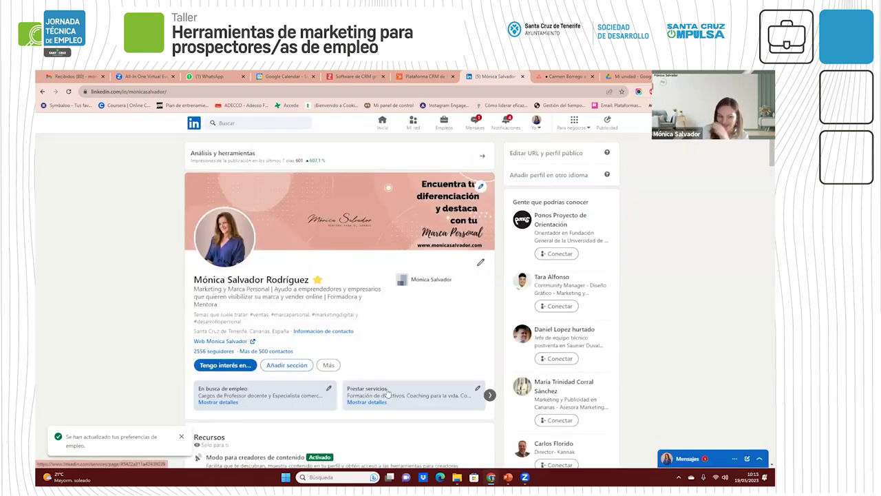
# Step: Examine the profile's Recursos and Destacado sections, including the content types that can be added to Destacado
pyautogui.scroll(-3, 402, 392)
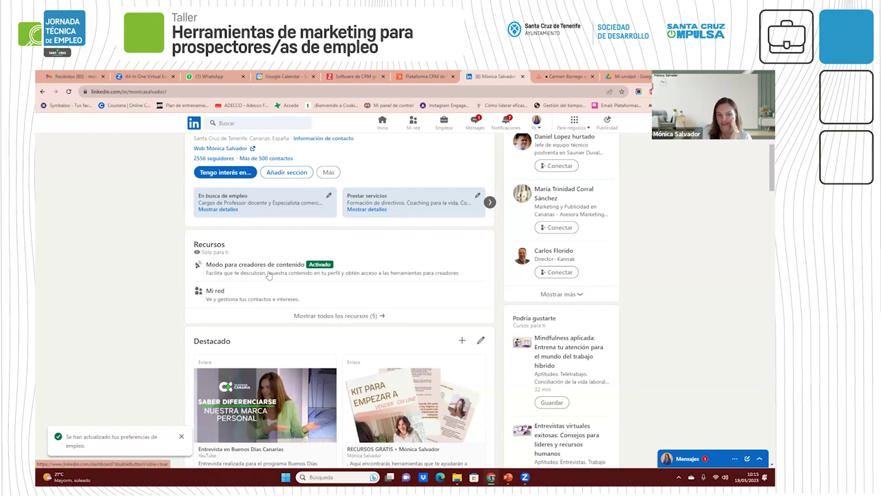
pyautogui.scroll(2, 271, 277)
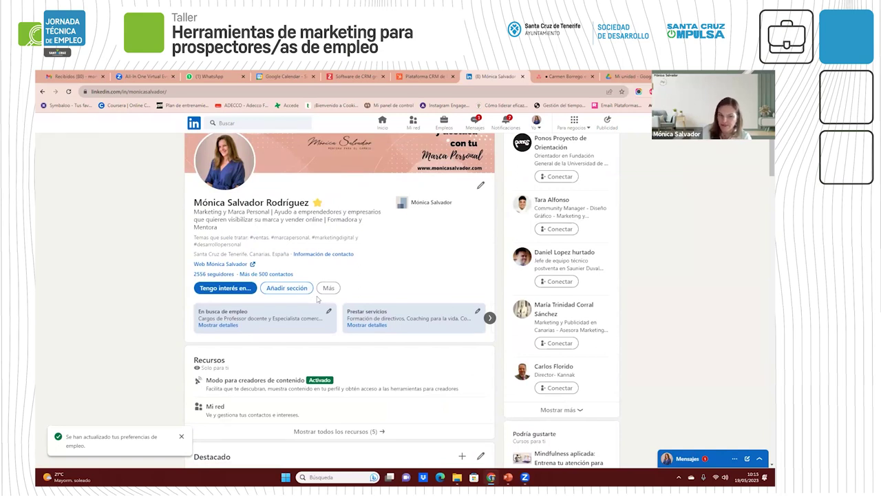
pyautogui.scroll(-1, 340, 356)
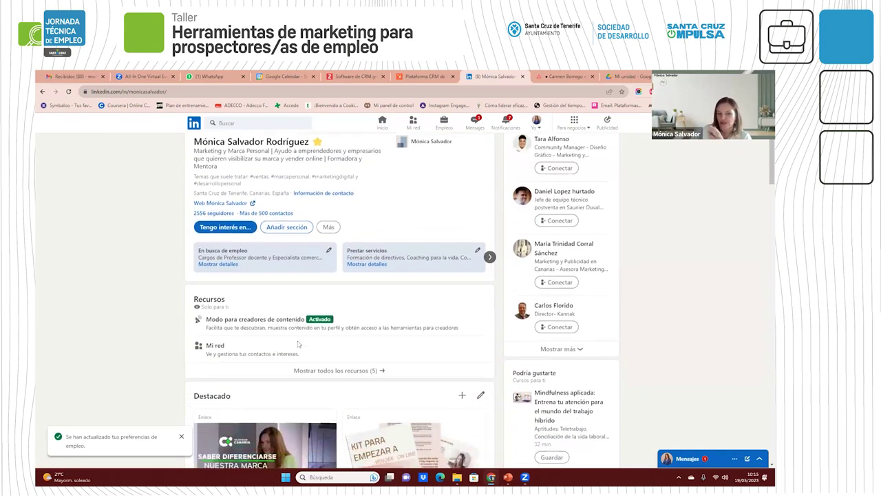
pyautogui.scroll(-2, 332, 329)
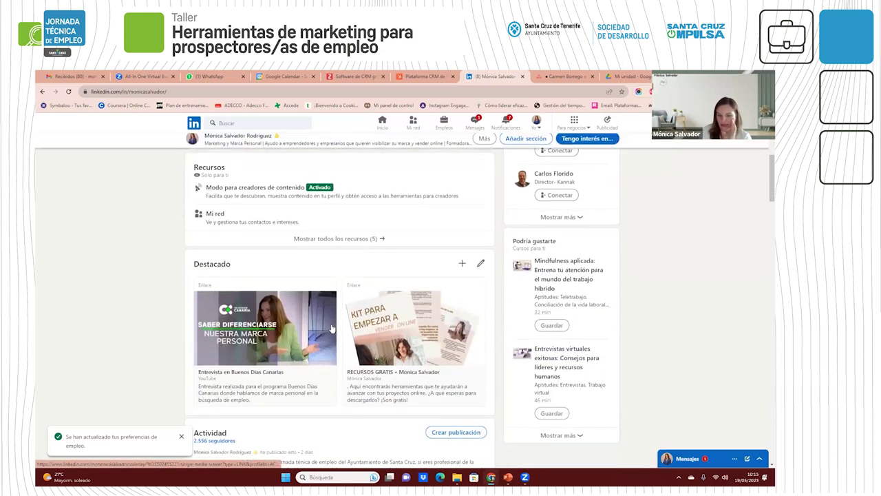
pyautogui.scroll(-1, 331, 328)
pyautogui.scroll(1, 332, 327)
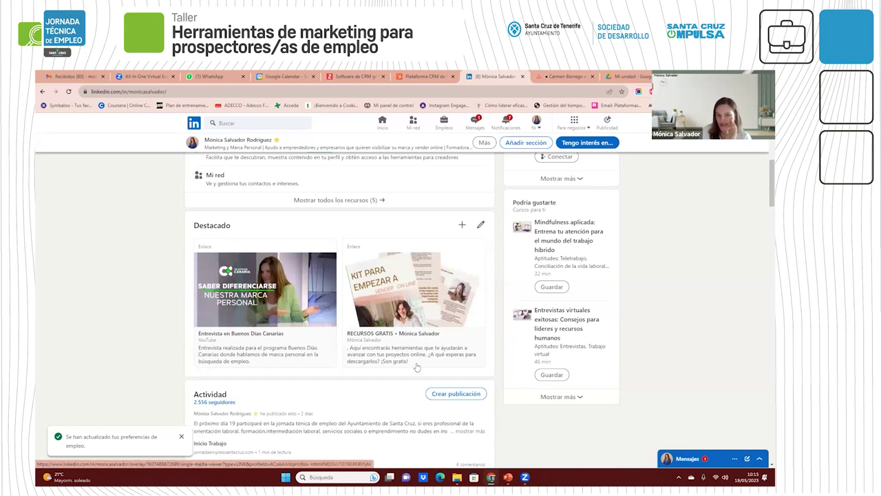
pyautogui.click(462, 226)
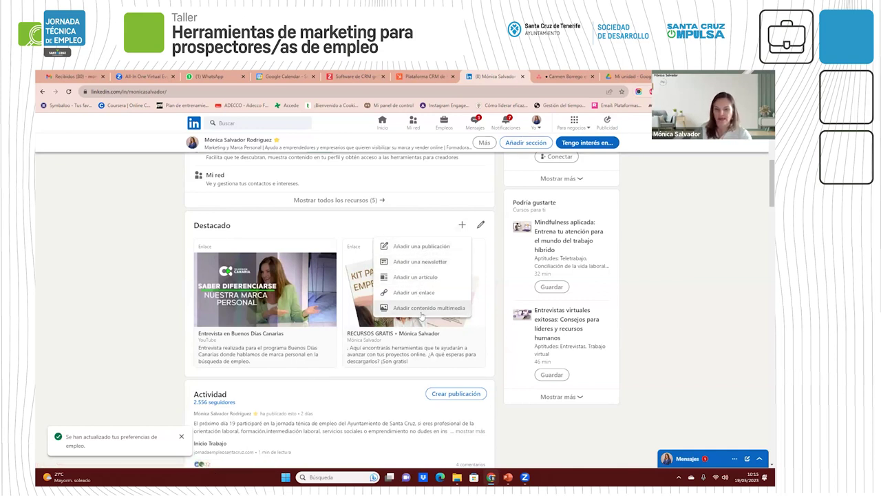
pyautogui.click(361, 390)
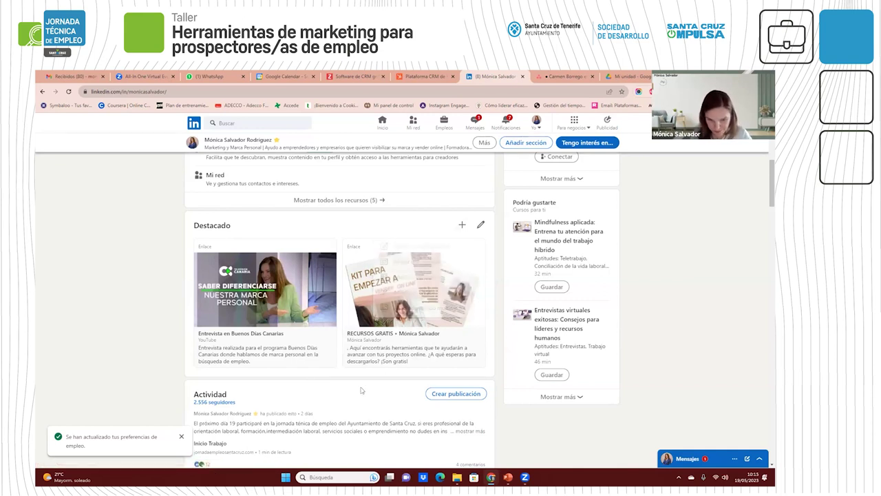
# Step: Open the Acerca de section for editing, read through its text and suggested skills, and leave the editor
pyautogui.scroll(-3, 385, 377)
pyautogui.scroll(-10, 385, 380)
pyautogui.scroll(1, 385, 372)
pyautogui.scroll(-2, 413, 324)
pyautogui.scroll(2, 448, 275)
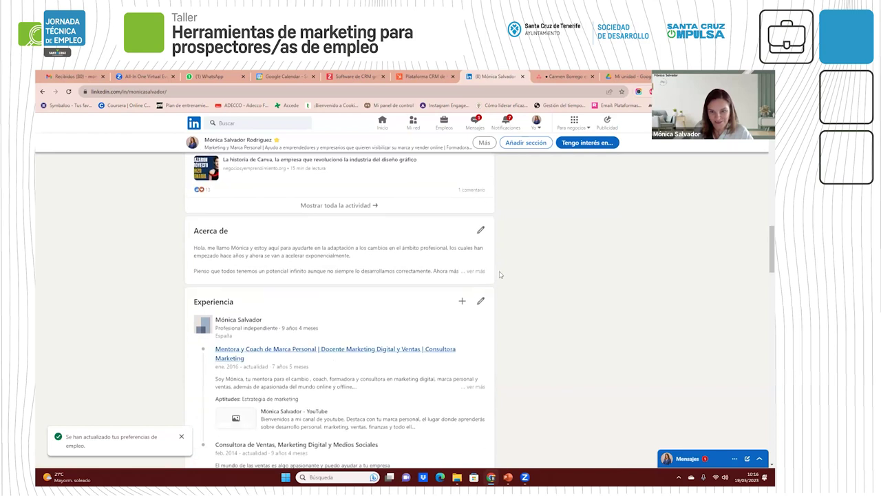
pyautogui.click(481, 232)
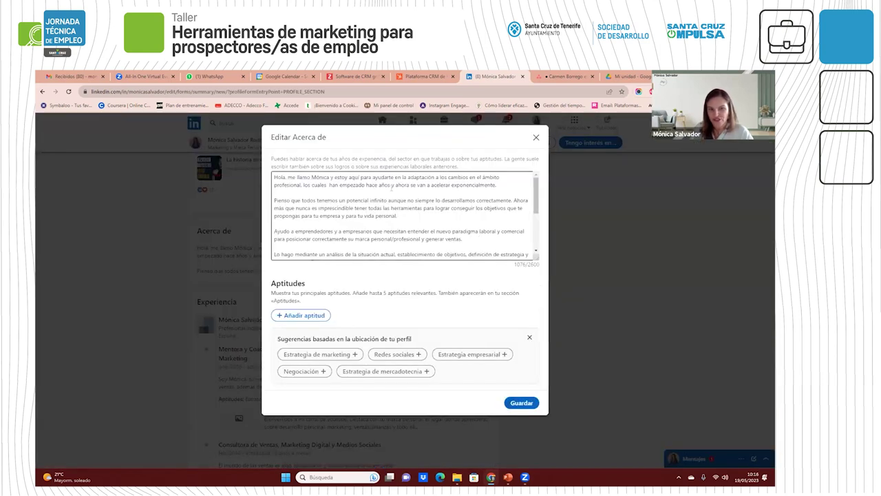
pyautogui.scroll(-5, 514, 249)
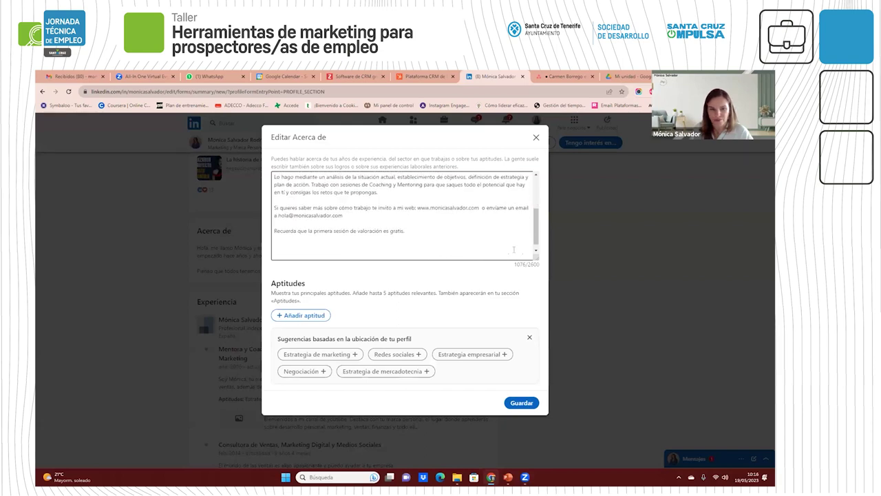
pyautogui.scroll(5, 495, 255)
pyautogui.scroll(-5, 477, 255)
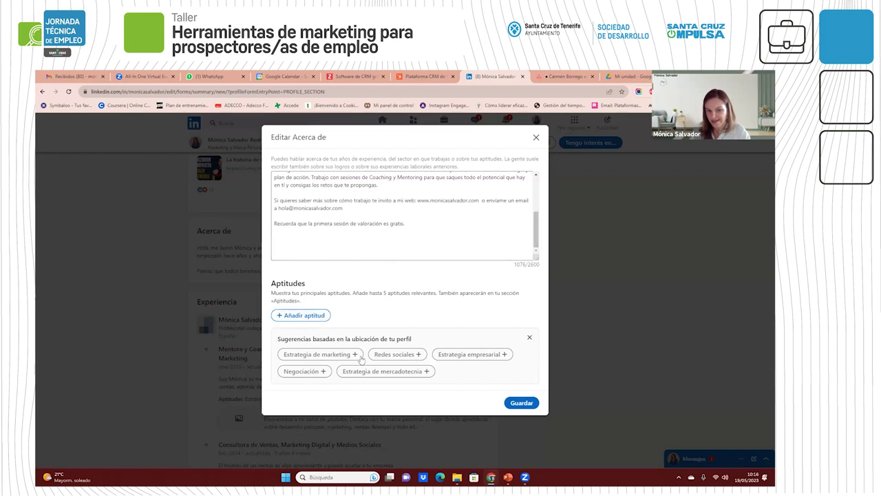
pyautogui.click(522, 403)
# Step: Examine the profile's remaining sections, including the options for adding a recommendation and the Cursos section, and return to the profile header
pyautogui.scroll(-10, 313, 388)
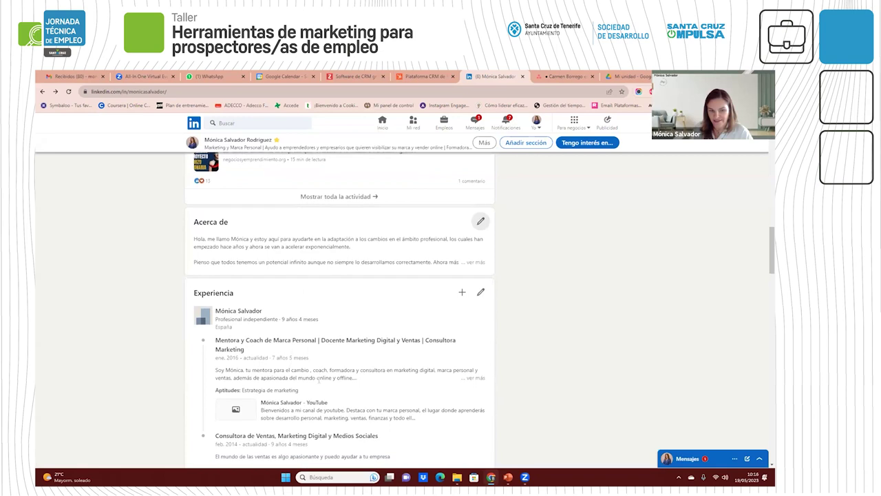
pyautogui.scroll(-10, 319, 379)
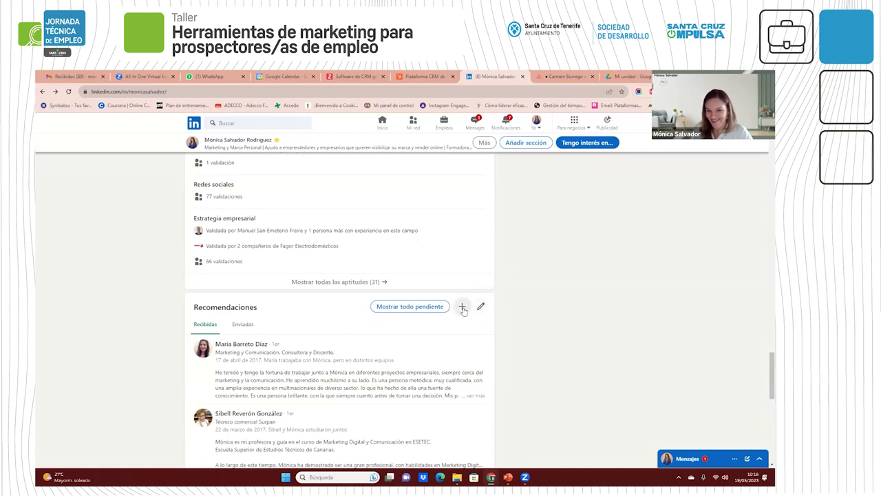
pyautogui.click(463, 308)
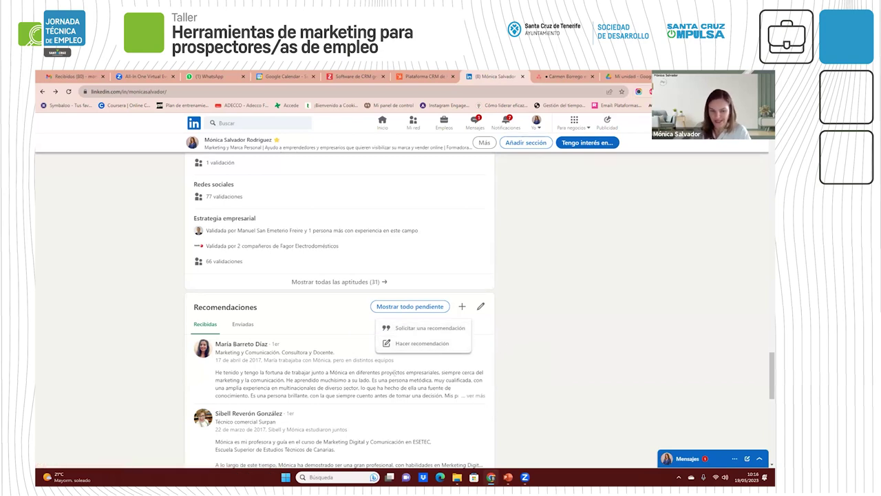
pyautogui.scroll(-3, 387, 371)
pyautogui.scroll(-5, 388, 371)
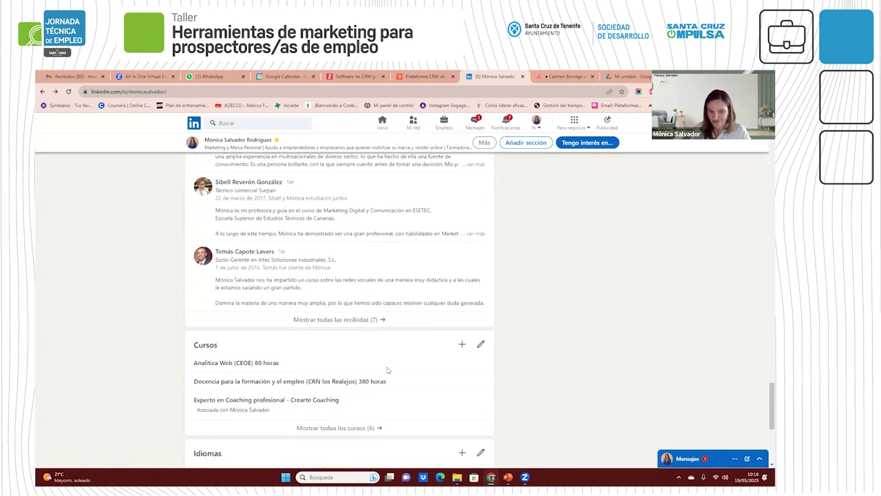
pyautogui.scroll(12, 389, 366)
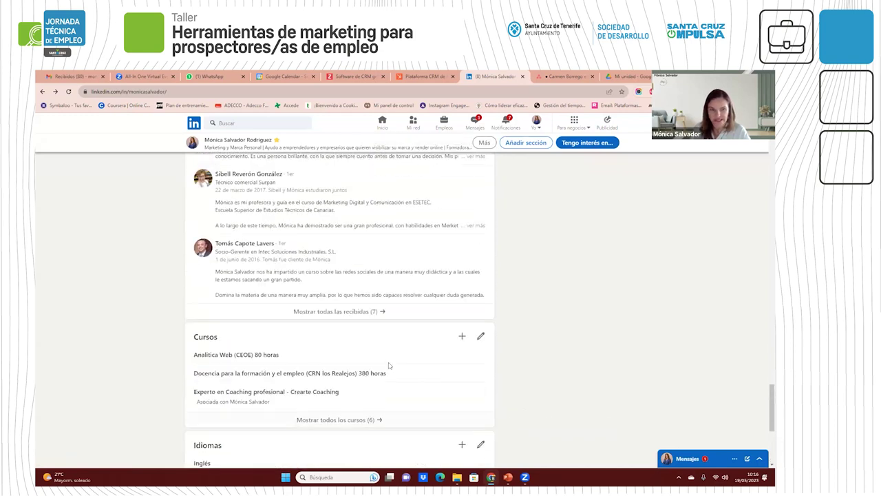
pyautogui.scroll(15, 389, 365)
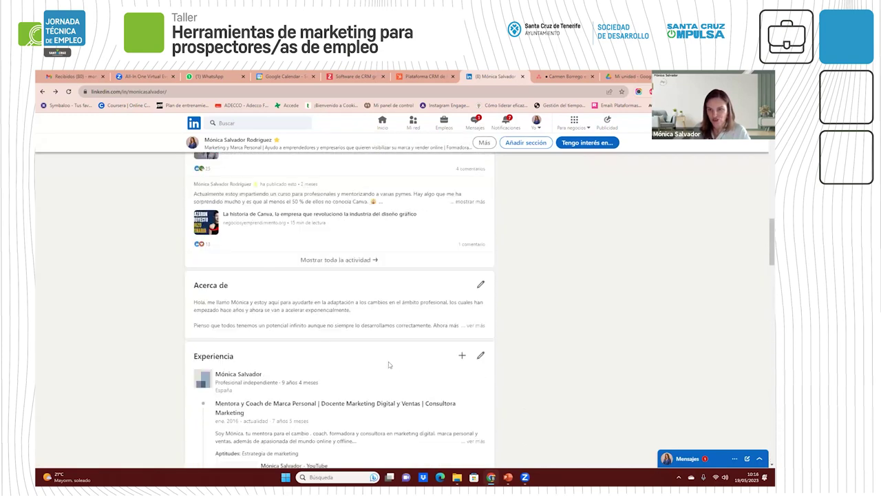
pyautogui.scroll(3, 635, 323)
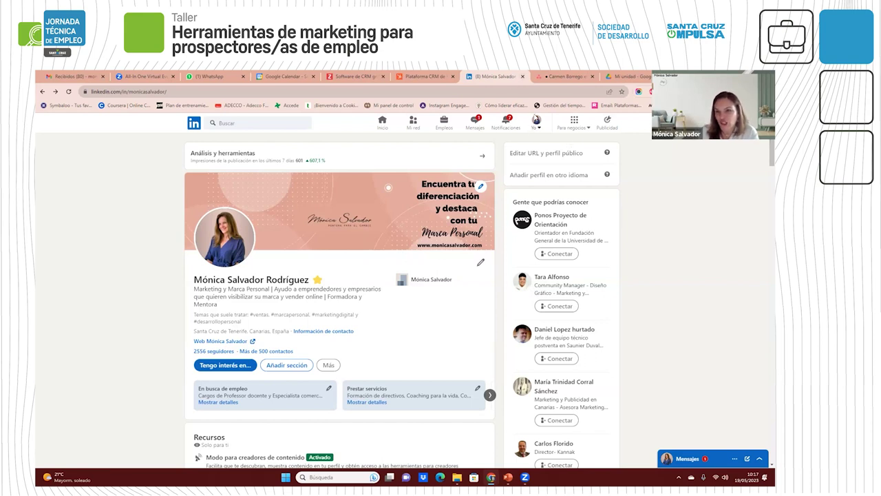
# Step: Open the account's visibility settings, examine the profile viewing options, and return to the profile
pyautogui.click(540, 126)
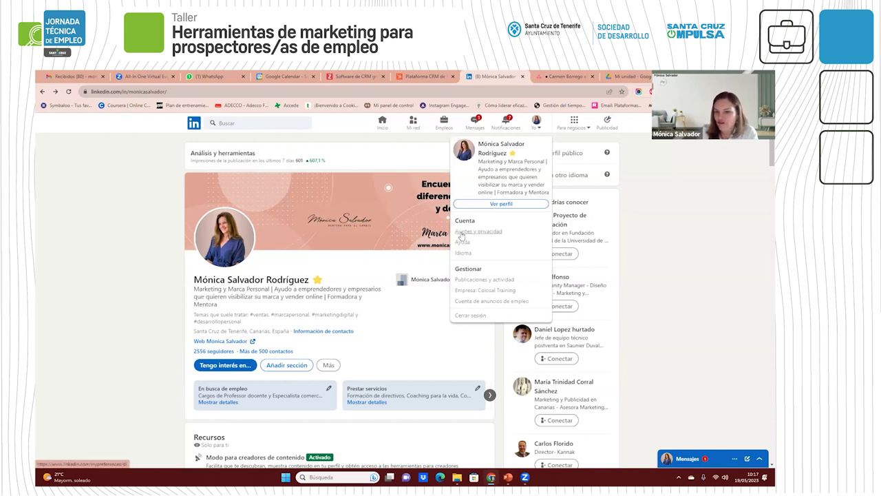
pyautogui.click(462, 235)
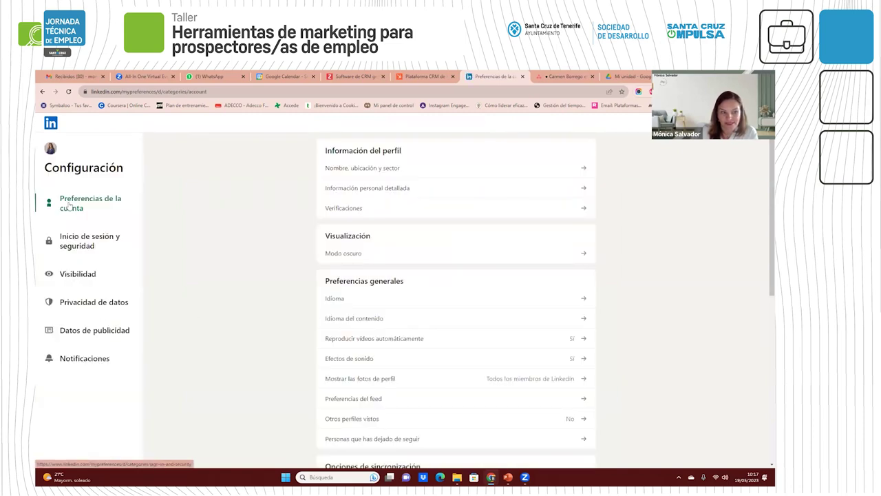
pyautogui.click(71, 276)
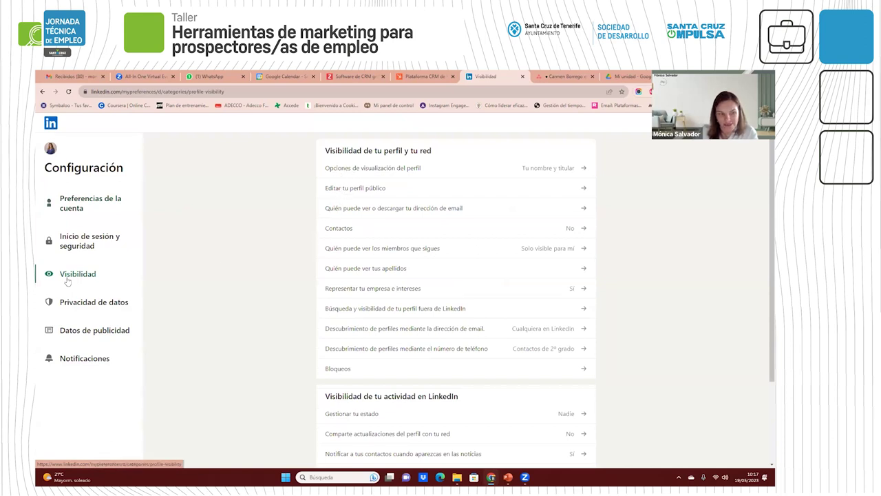
pyautogui.click(351, 176)
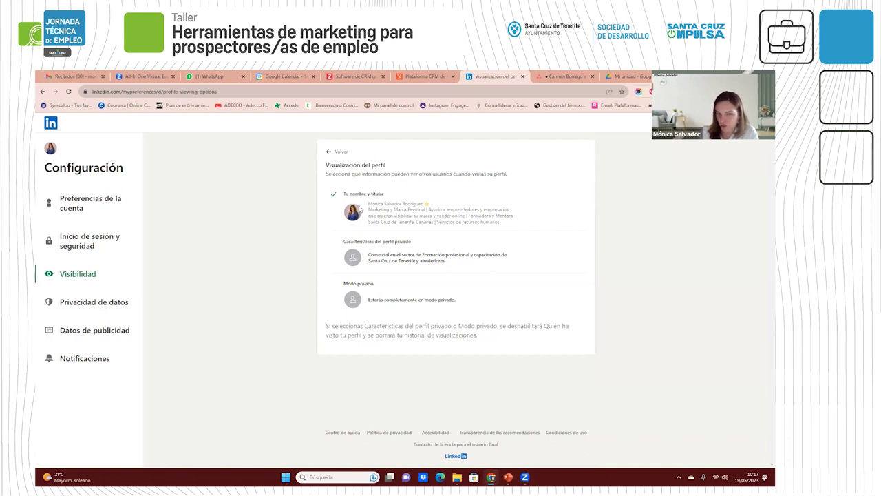
pyautogui.click(397, 257)
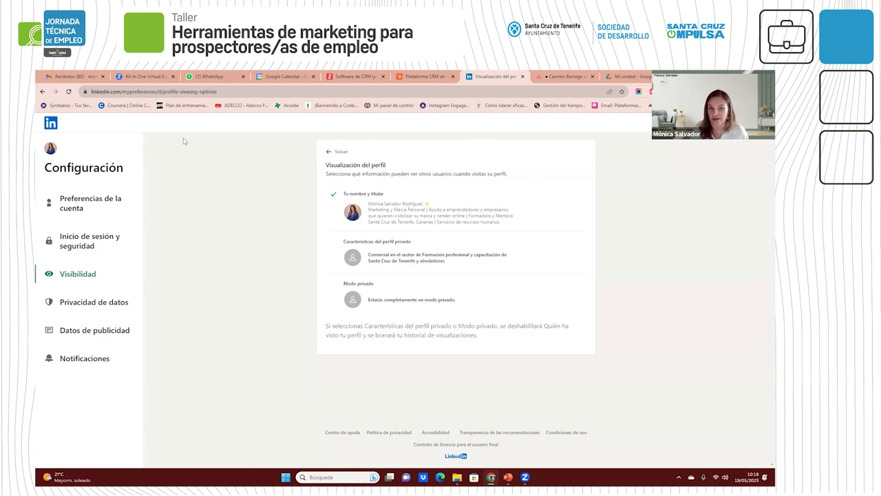
pyautogui.click(330, 152)
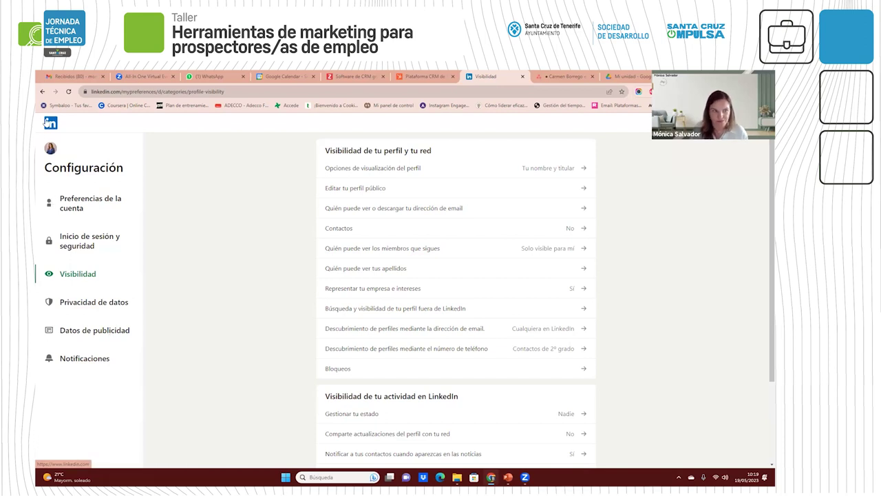
pyautogui.click(724, 124)
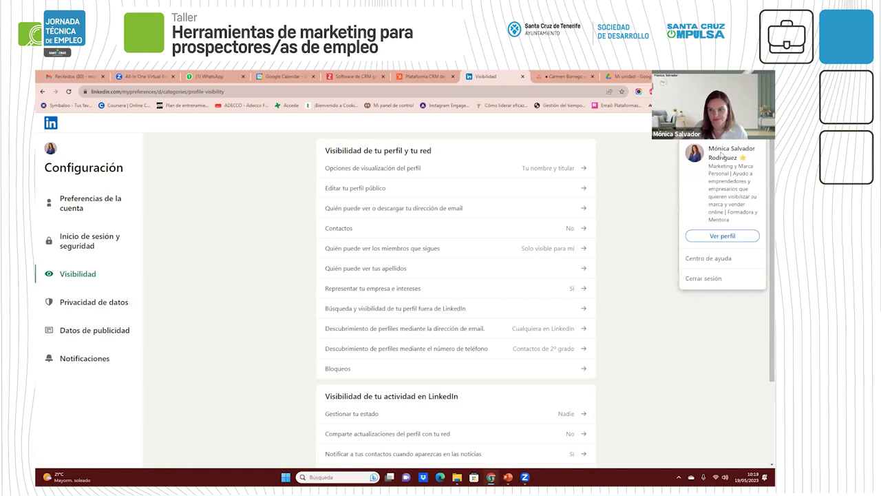
pyautogui.click(722, 238)
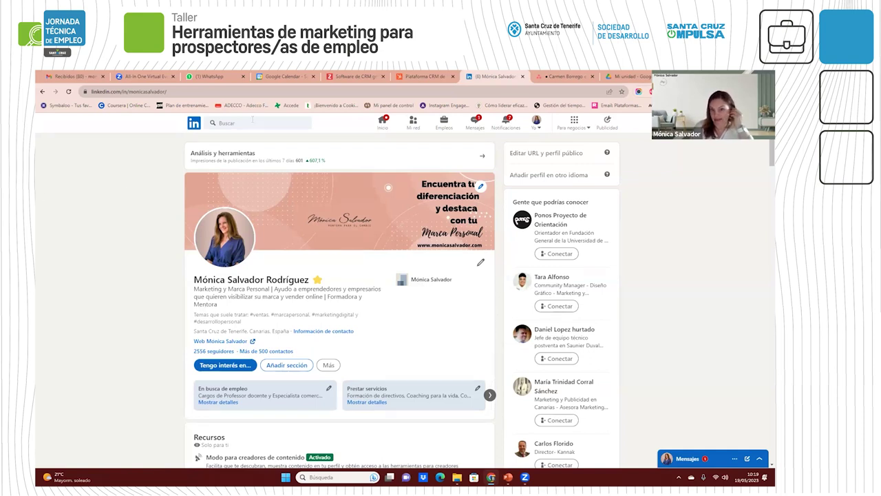
# Step: Search LinkedIn for "fred olsen" and limit the results to Personas
pyautogui.click(251, 122)
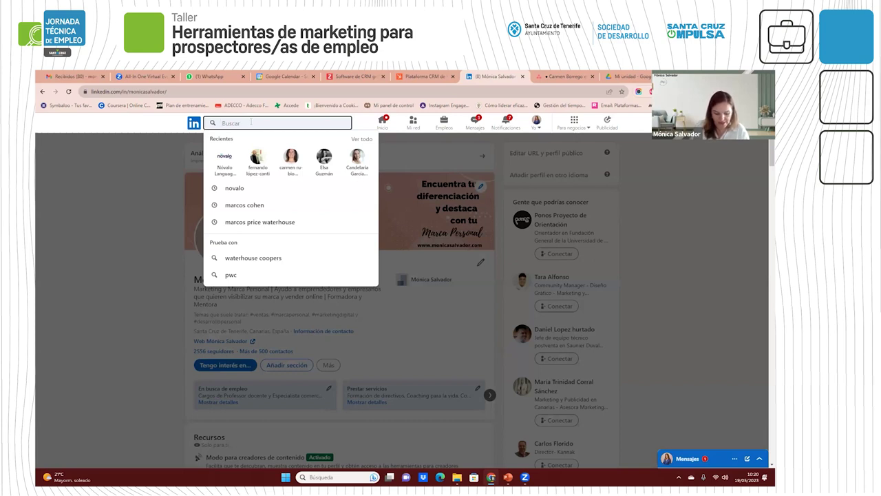
pyautogui.write('fred')
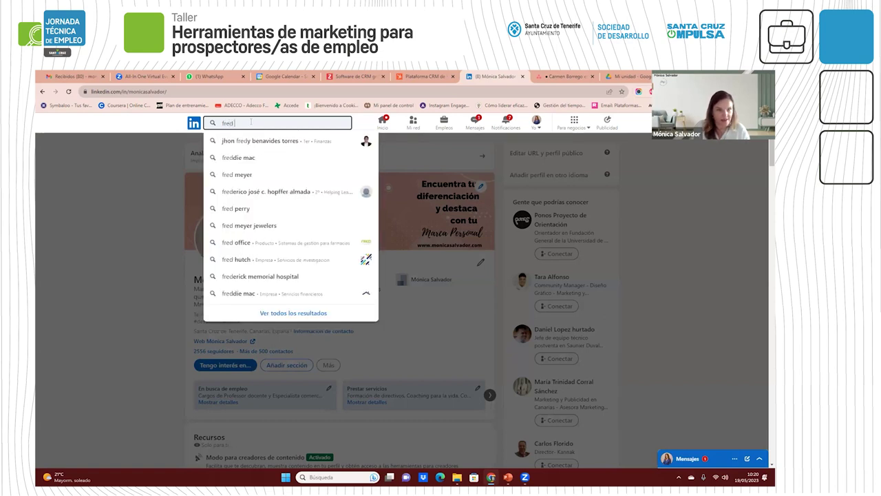
pyautogui.write(' ol')
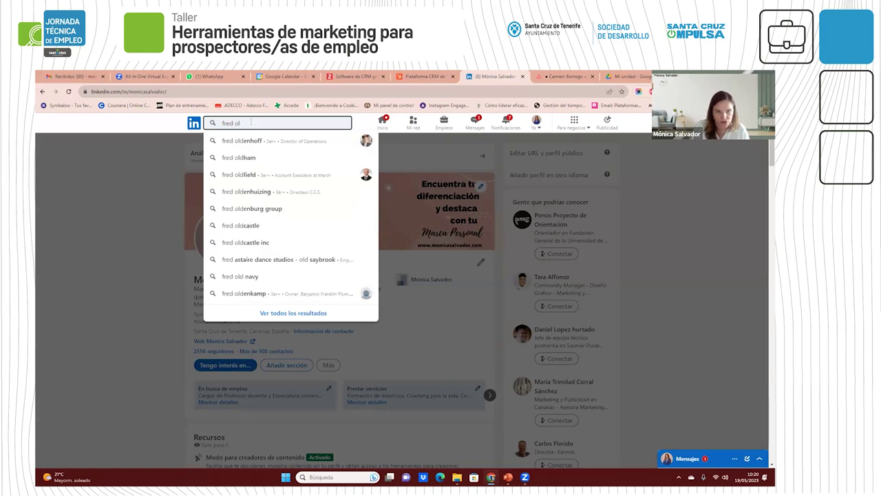
pyautogui.write('sen')
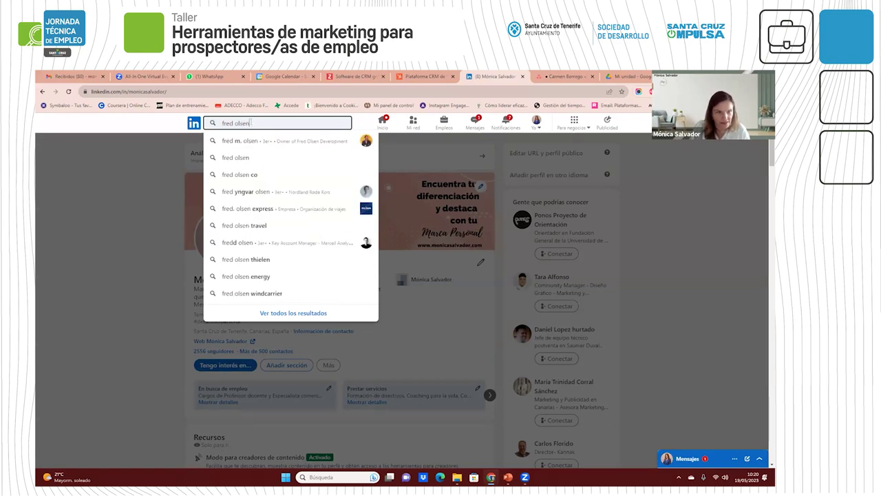
pyautogui.press('Return')
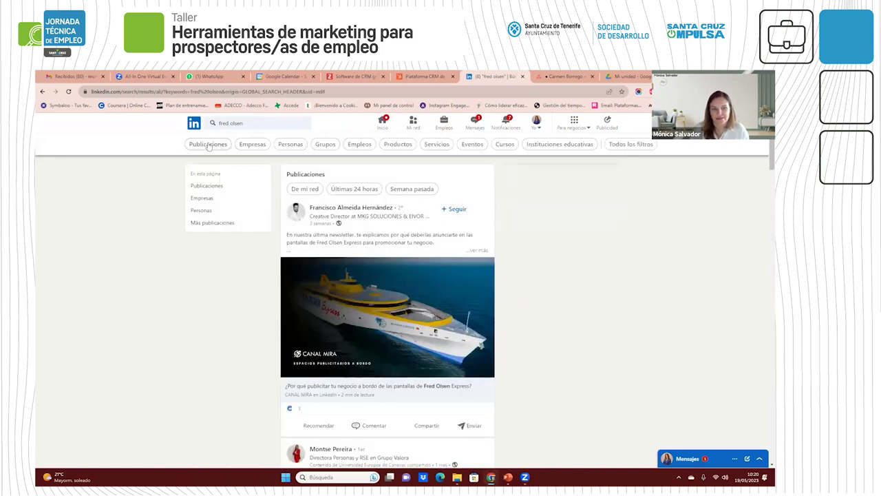
pyautogui.click(211, 146)
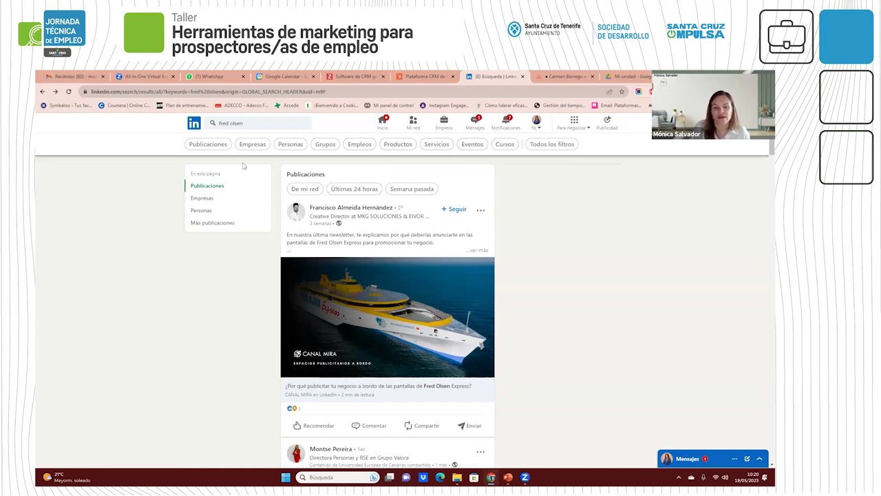
pyautogui.click(291, 145)
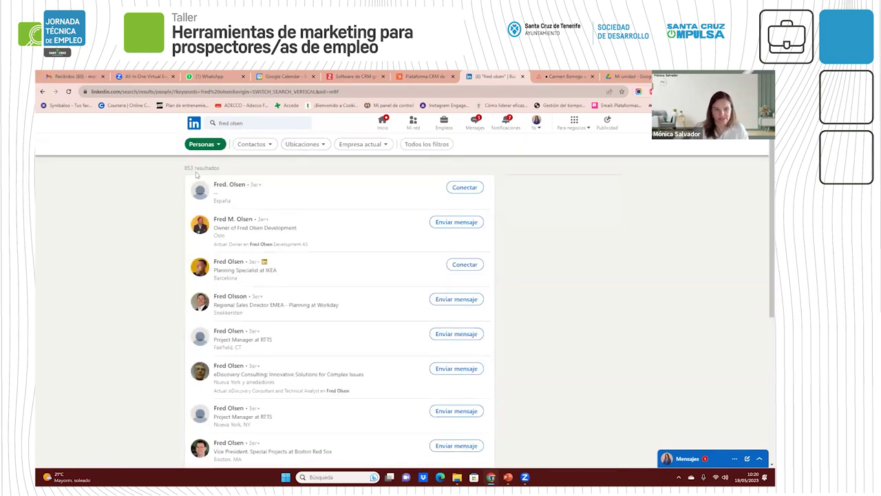
# Step: Filter the people results by contact degree, including 2º and 3er+ contacts
pyautogui.click(266, 147)
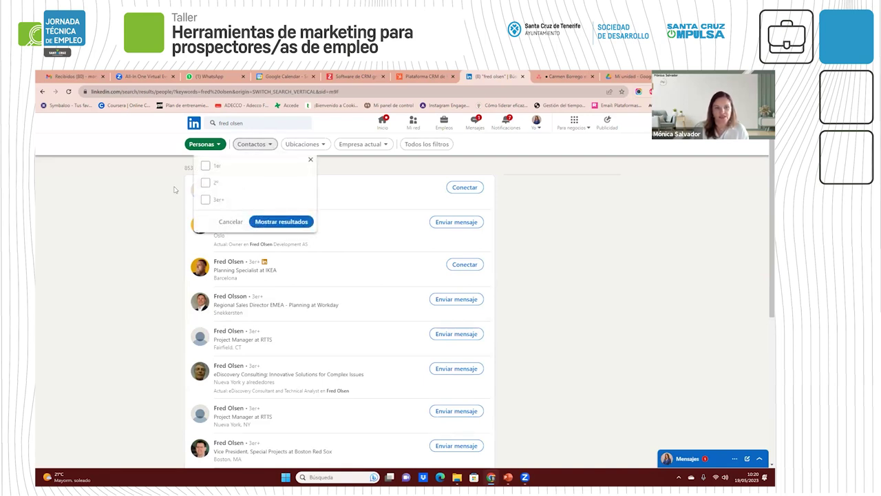
pyautogui.click(204, 183)
pyautogui.click(205, 200)
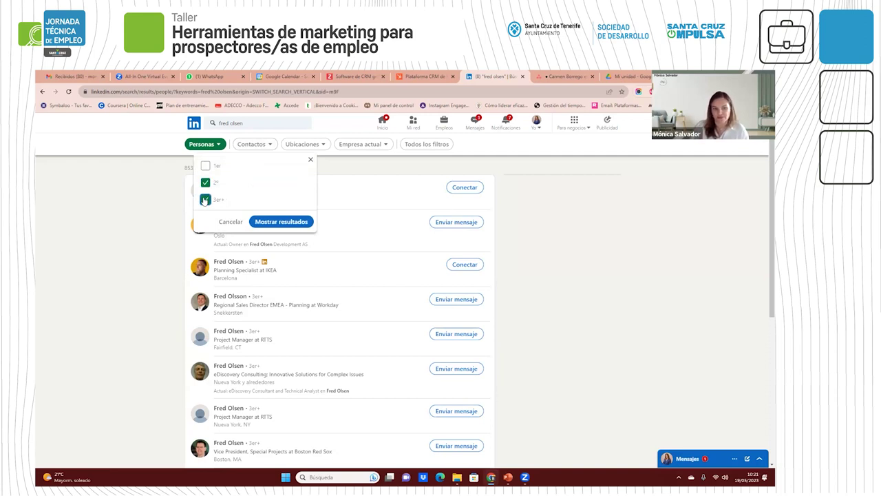
pyautogui.click(275, 222)
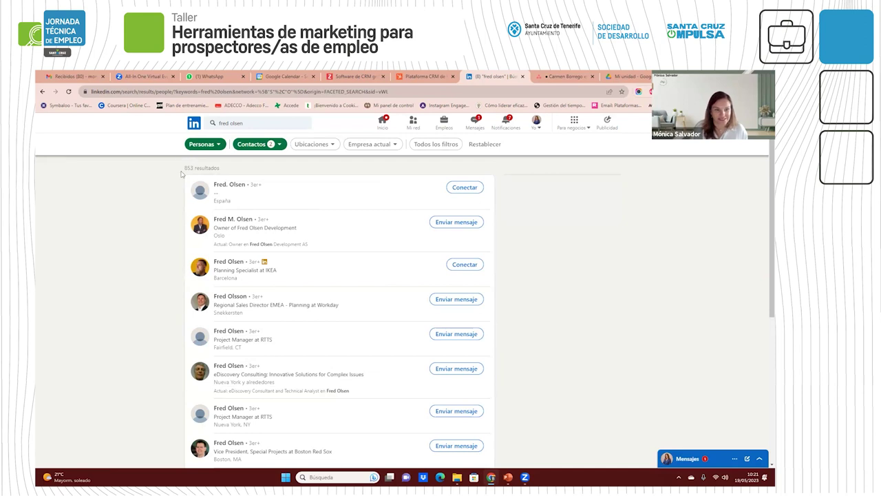
# Step: Filter the people results by the location Canarias, España
pyautogui.click(326, 146)
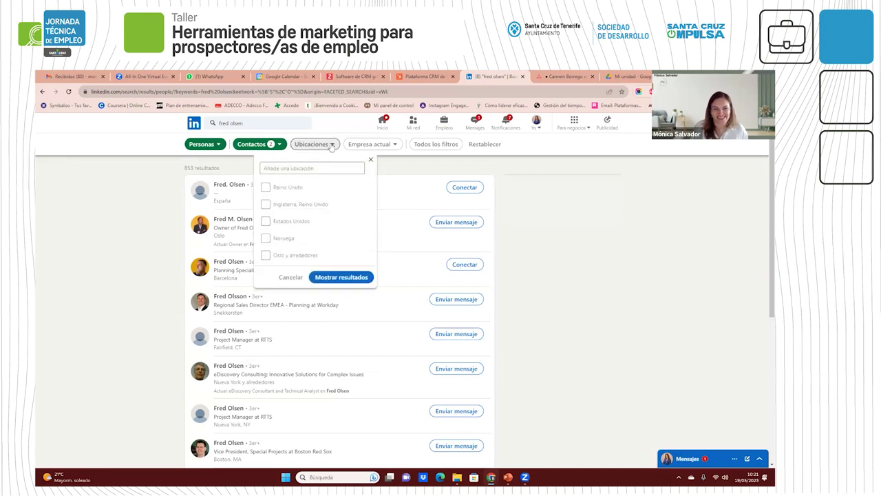
pyautogui.click(311, 167)
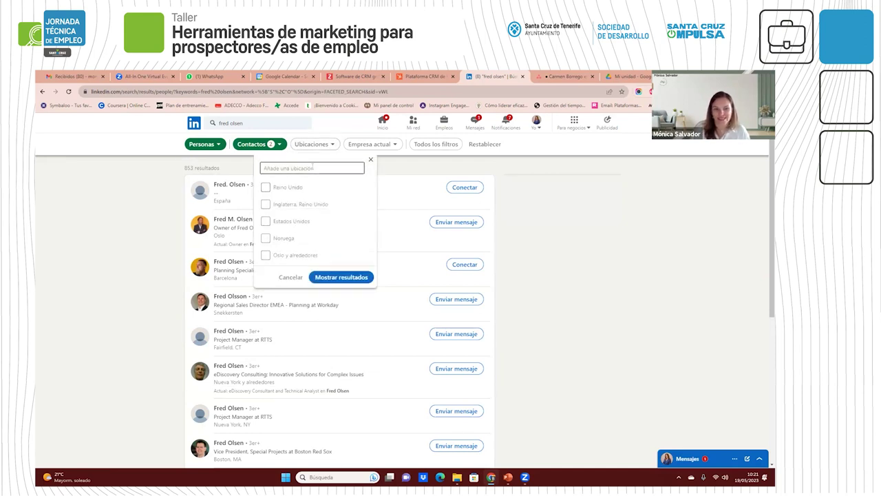
pyautogui.write('canaris')
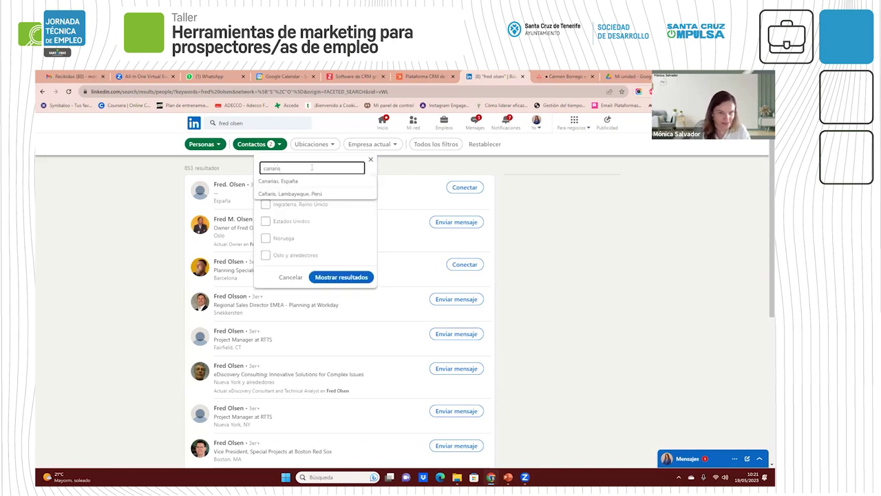
pyautogui.click(310, 185)
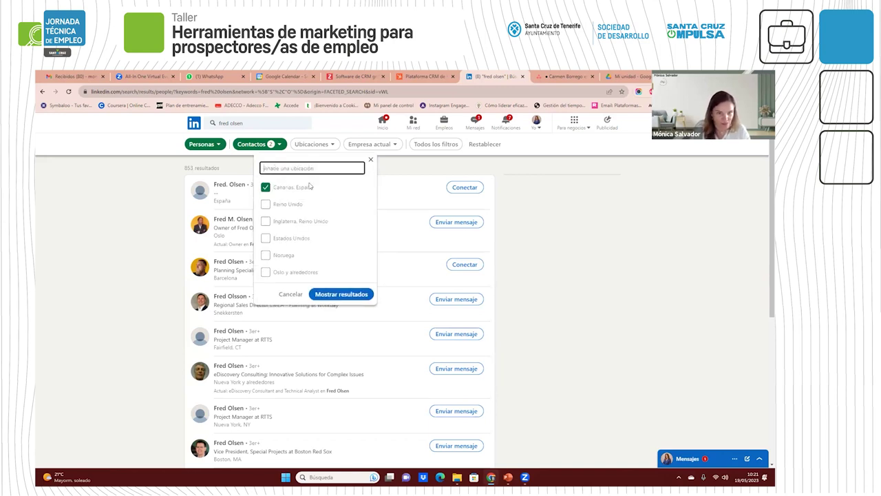
pyautogui.click(343, 294)
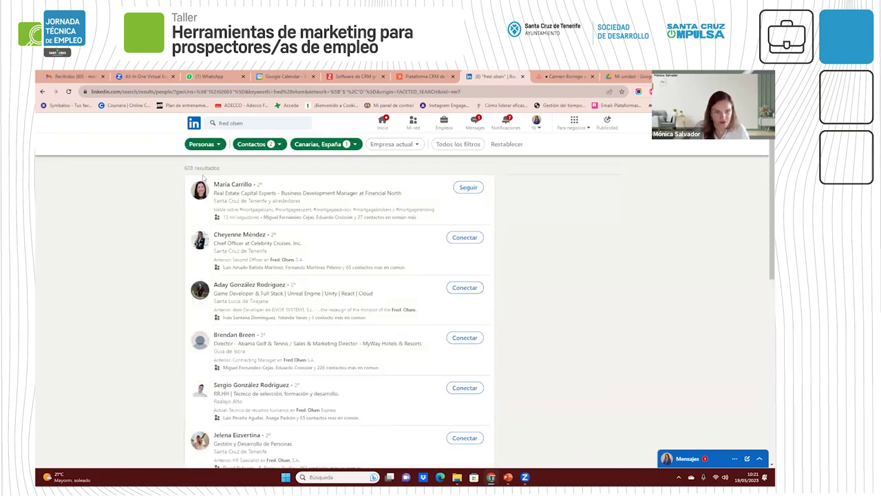
# Step: Filter the people results by the current company Fred. Olsen Express
pyautogui.click(391, 146)
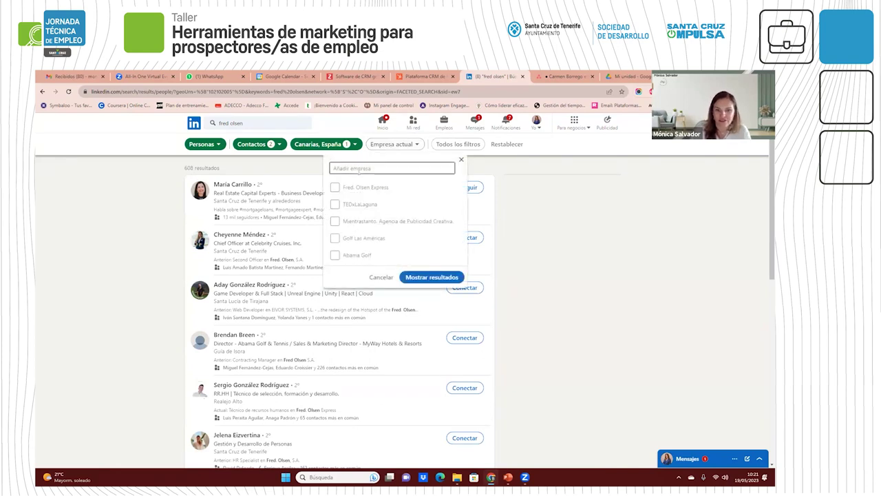
pyautogui.click(335, 188)
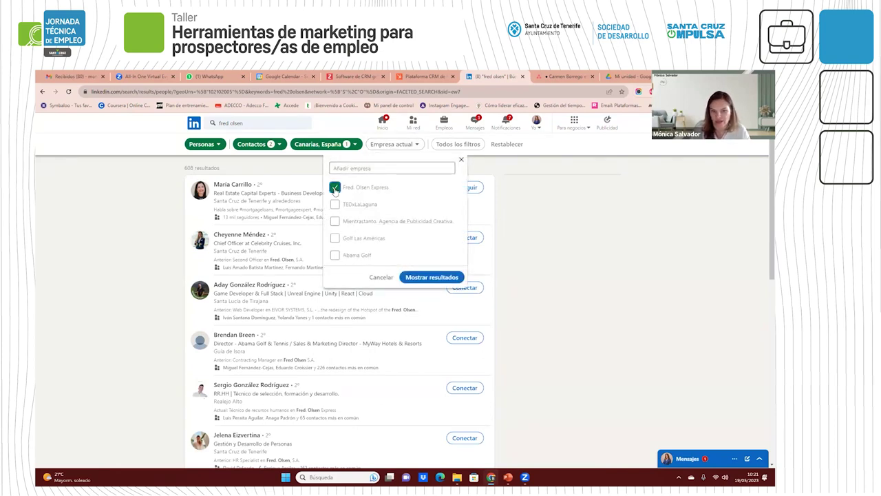
pyautogui.click(440, 279)
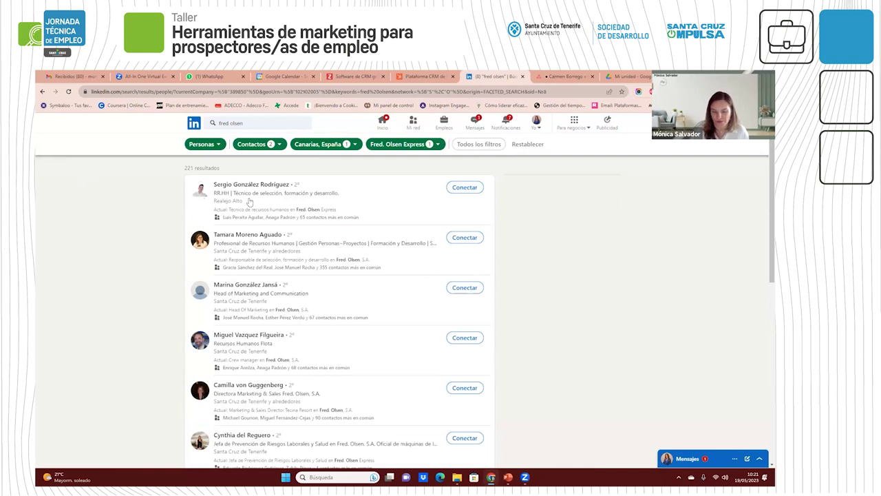
# Step: Review the complete set of people filters, try filtering by the title keyword RRHH, and go back to the previous results
pyautogui.click(485, 147)
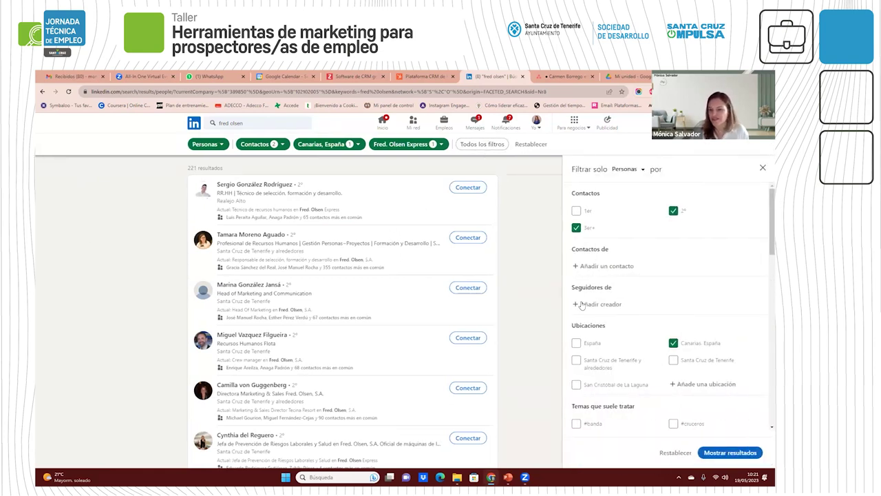
pyautogui.scroll(-1, 605, 293)
pyautogui.scroll(-1, 605, 294)
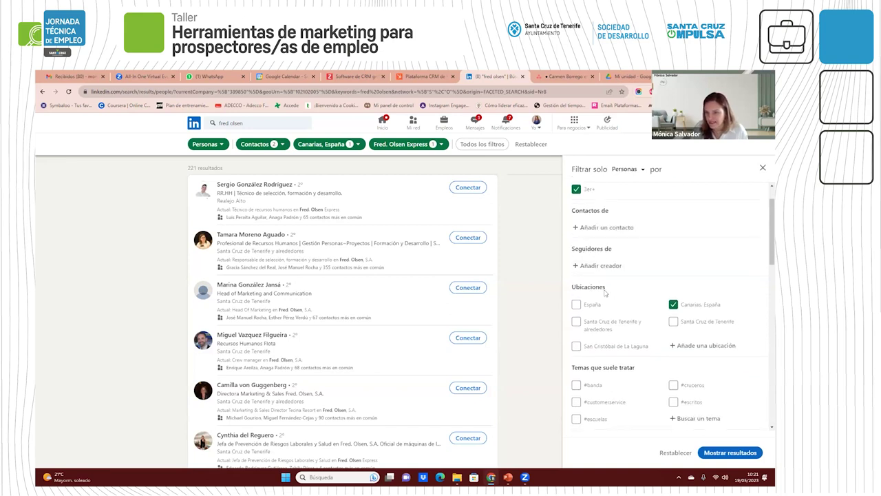
pyautogui.scroll(-1, 616, 301)
pyautogui.scroll(-2, 615, 303)
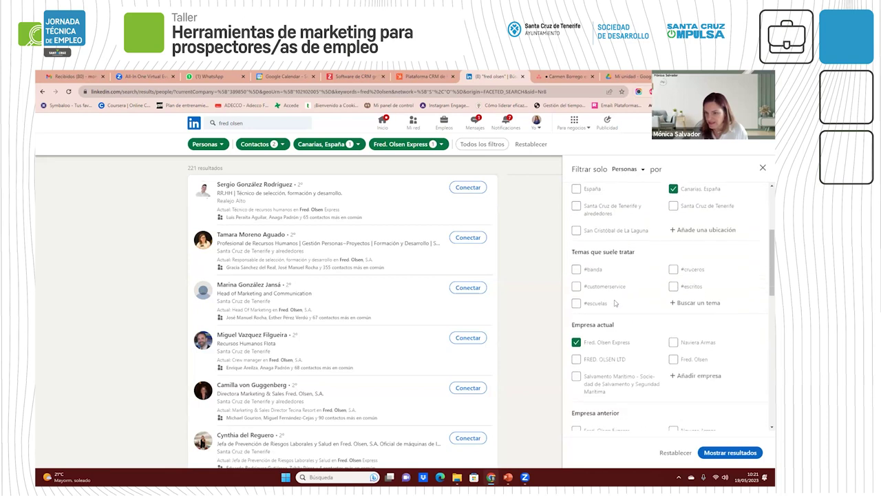
pyautogui.scroll(-2, 683, 312)
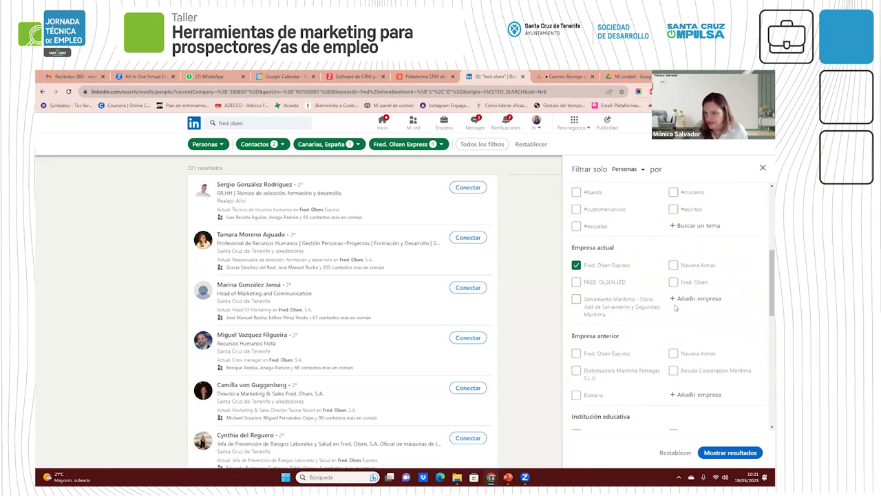
pyautogui.scroll(-1, 653, 320)
pyautogui.scroll(-5, 624, 323)
pyautogui.scroll(-2, 625, 323)
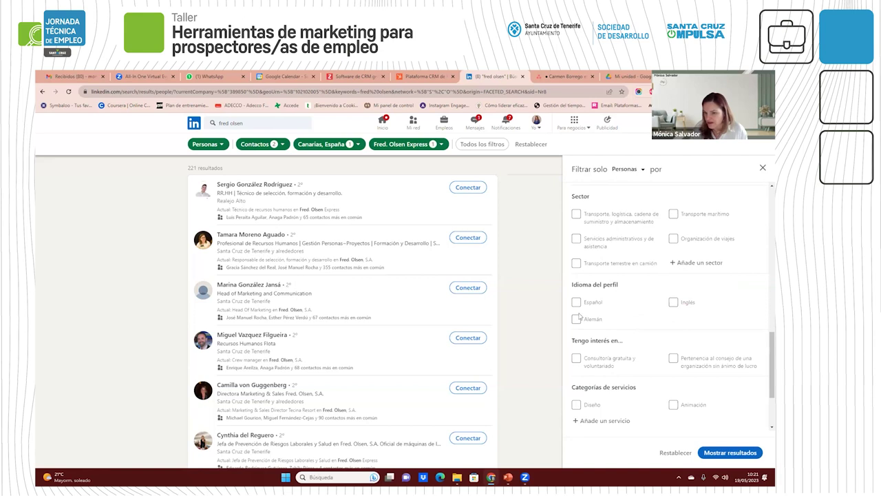
pyautogui.scroll(-3, 654, 378)
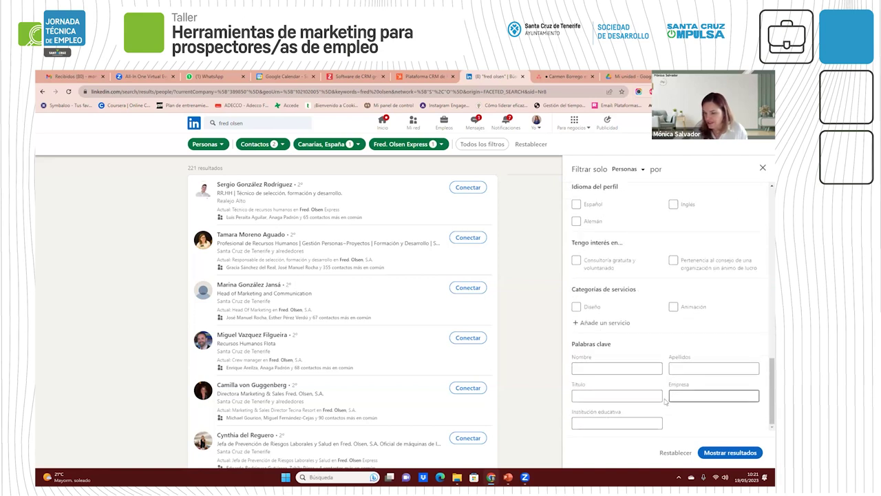
pyautogui.click(623, 393)
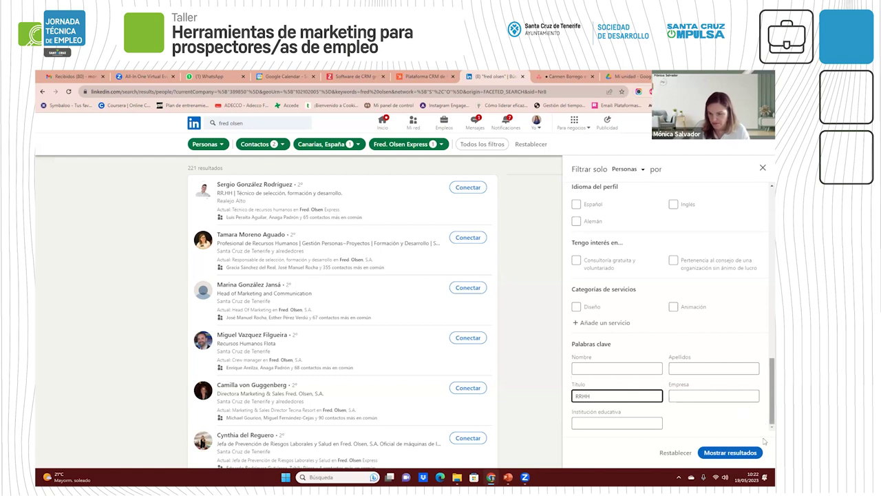
pyautogui.click(730, 452)
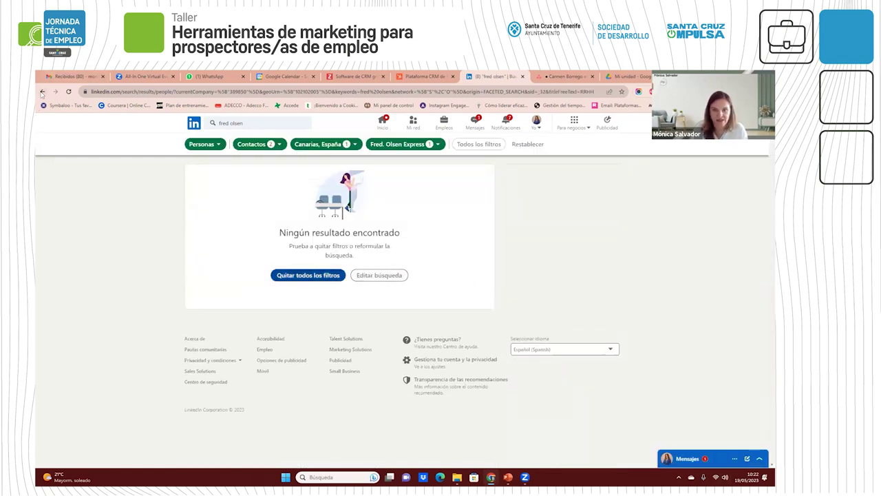
pyautogui.click(42, 91)
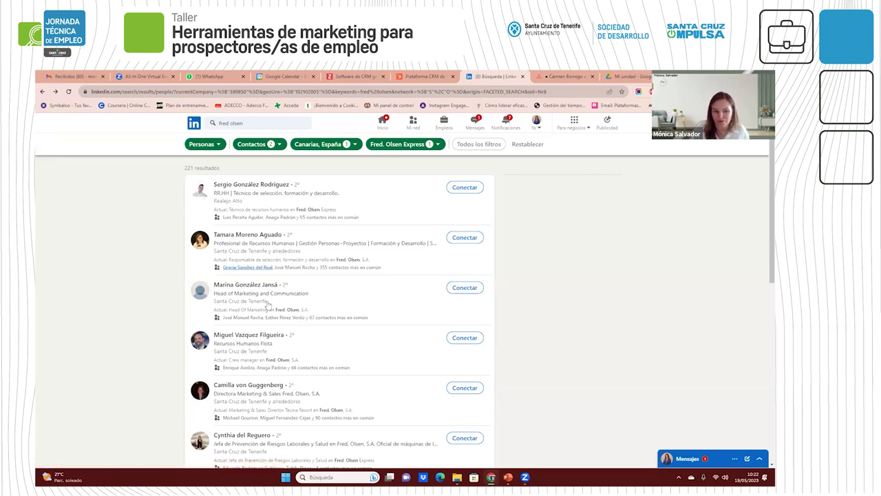
# Step: Browse the filtered people results and examine the profile of the first listed human resources technician at Fred. Olsen Express
pyautogui.scroll(-3, 268, 318)
pyautogui.scroll(-2, 269, 318)
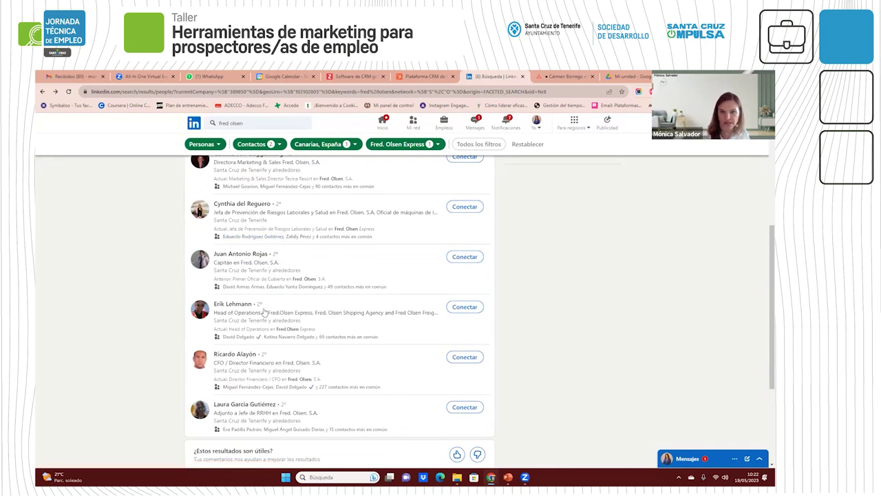
pyautogui.scroll(3, 258, 287)
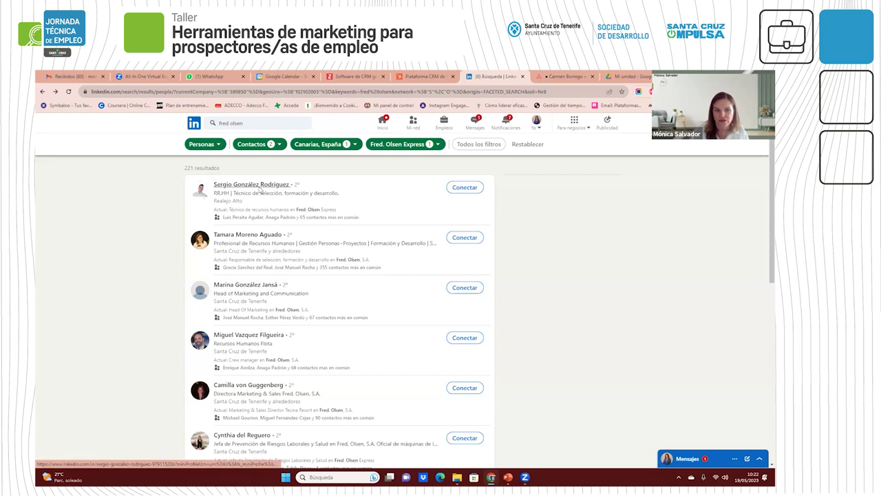
pyautogui.click(260, 191)
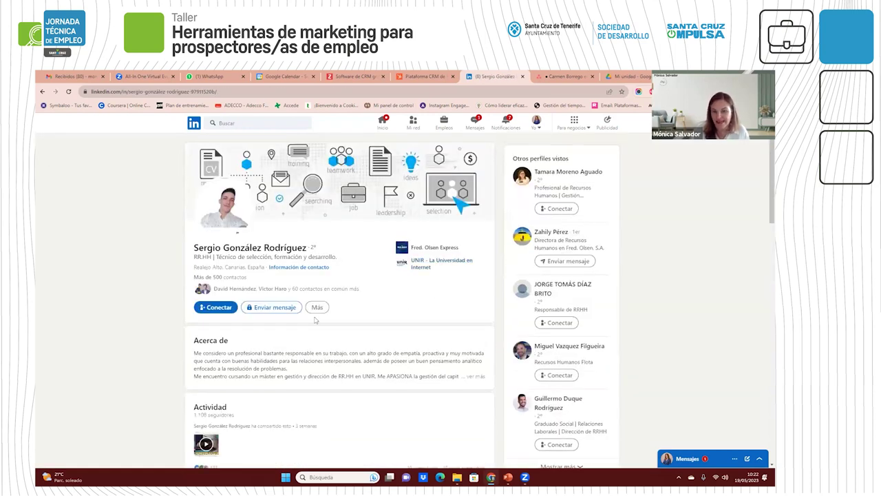
pyautogui.scroll(-3, 318, 317)
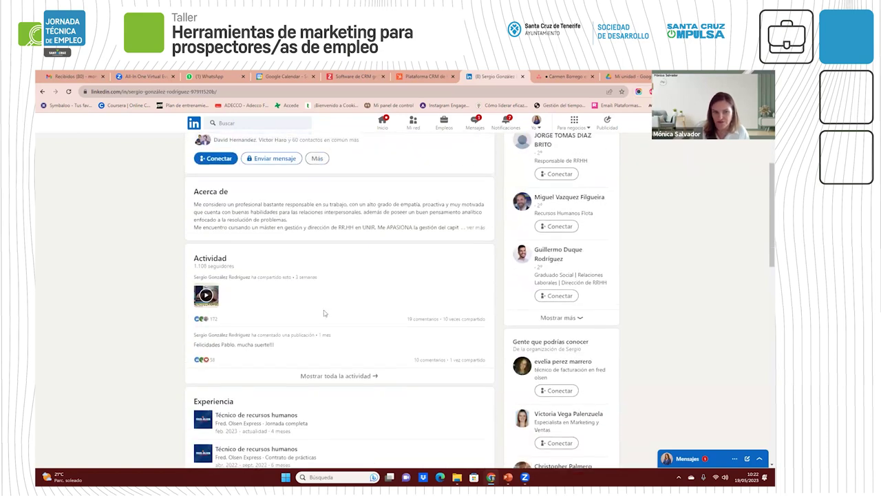
pyautogui.scroll(3, 324, 313)
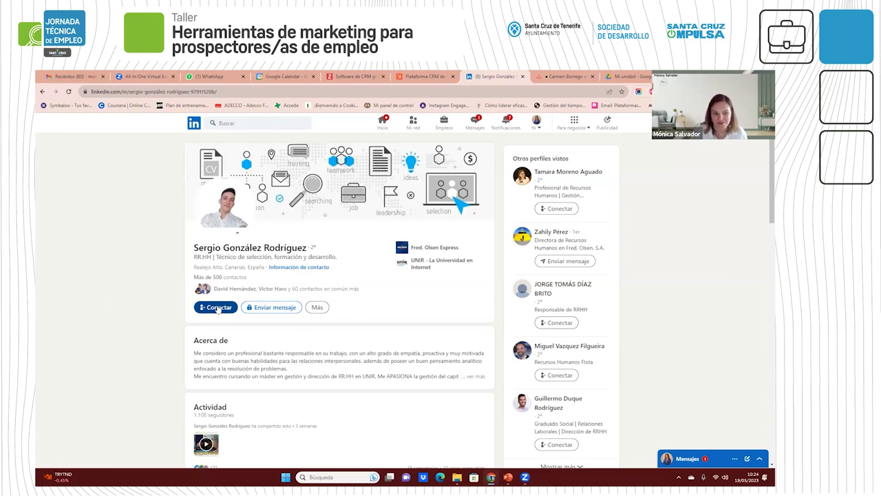
# Step: Start a connection invitation with a note greeting the contact: "he visto tu perfil, conozco bien Fred Olsen y me gustaría añadirte a mi red de contactos."
pyautogui.click(216, 308)
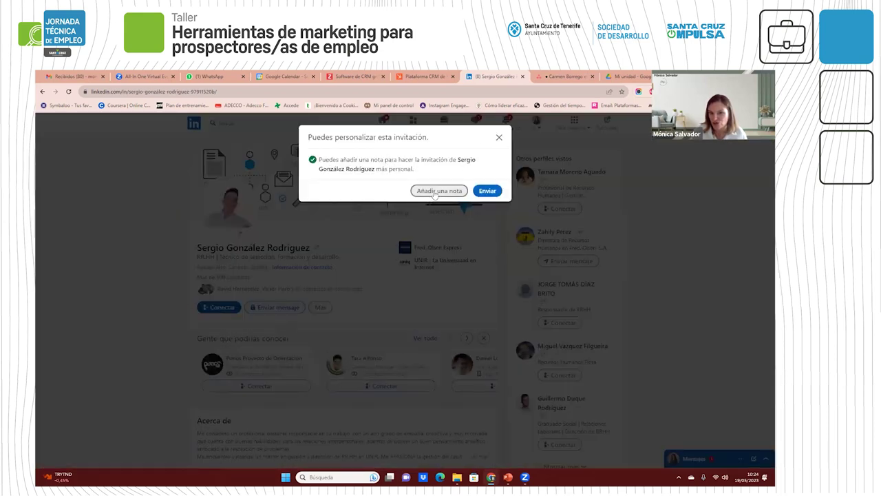
pyautogui.click(435, 193)
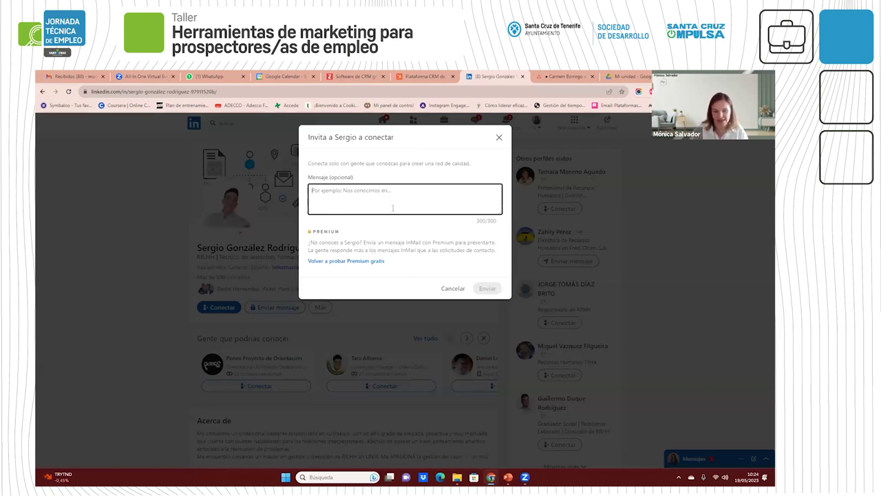
pyautogui.write('Hola Sergio, he visto tu perfil, conozc')
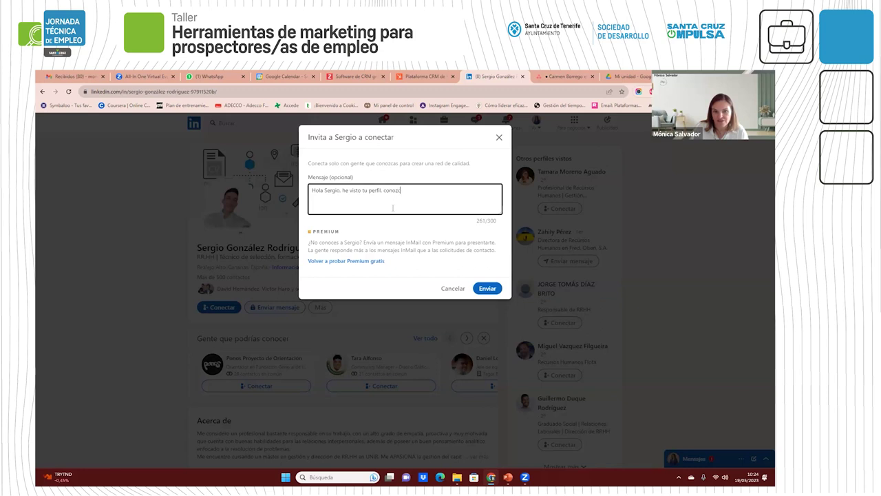
pyautogui.write('o bien Fred Olsen y me gustaría añadirte a mi')
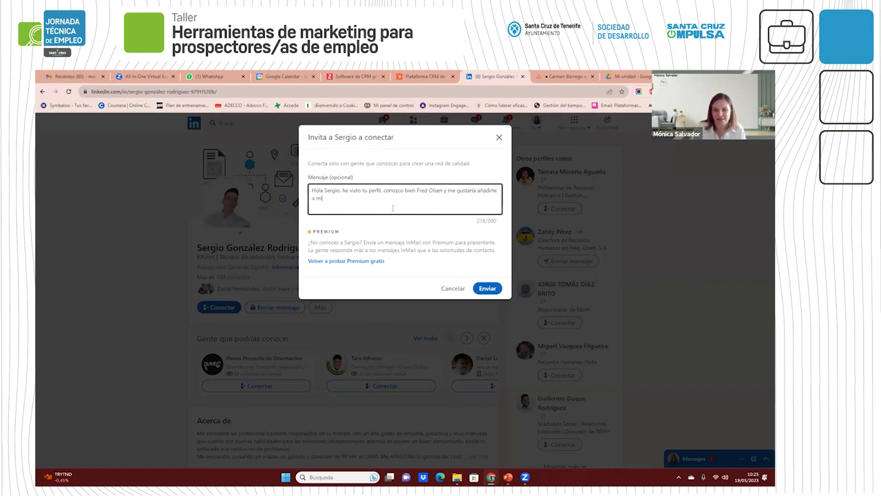
pyautogui.write(' red de')
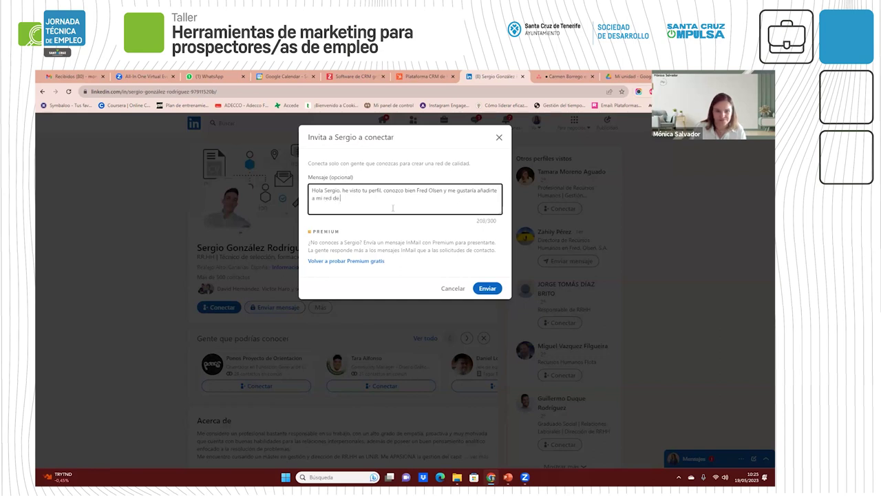
pyautogui.write(' contactos. ')
# Step: Close the note with "Un saludo" and the sender's first name, and send the connection invitation
pyautogui.write('Un')
pyautogui.write(' saludo')
pyautogui.press('Return')
pyautogui.write('Mónica')
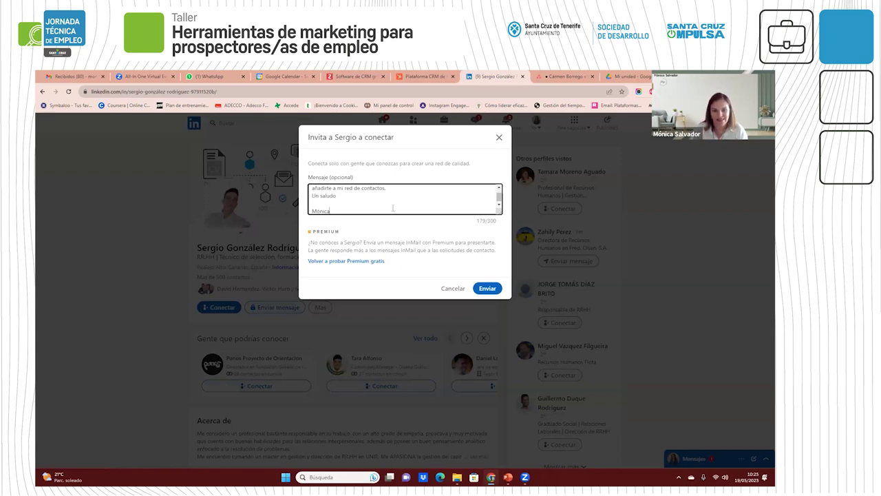
pyautogui.click(488, 290)
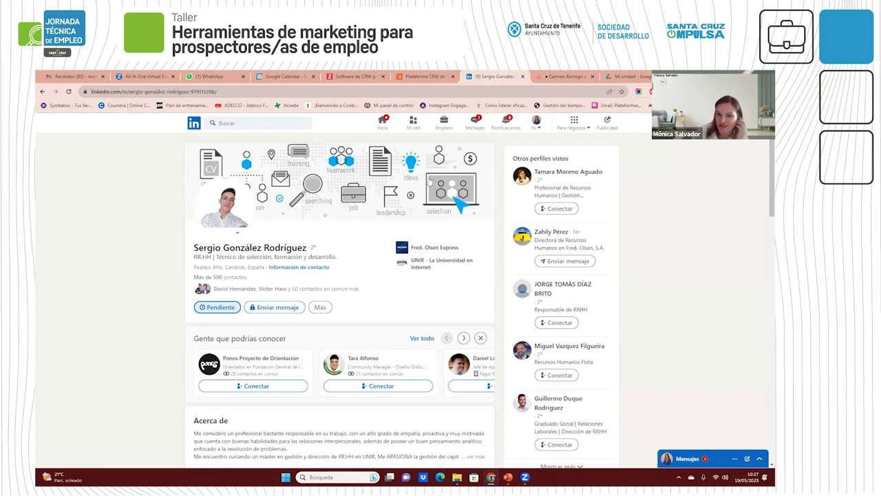
# Step: View the network page and the home feed, and open your own profile page
pyautogui.click(413, 125)
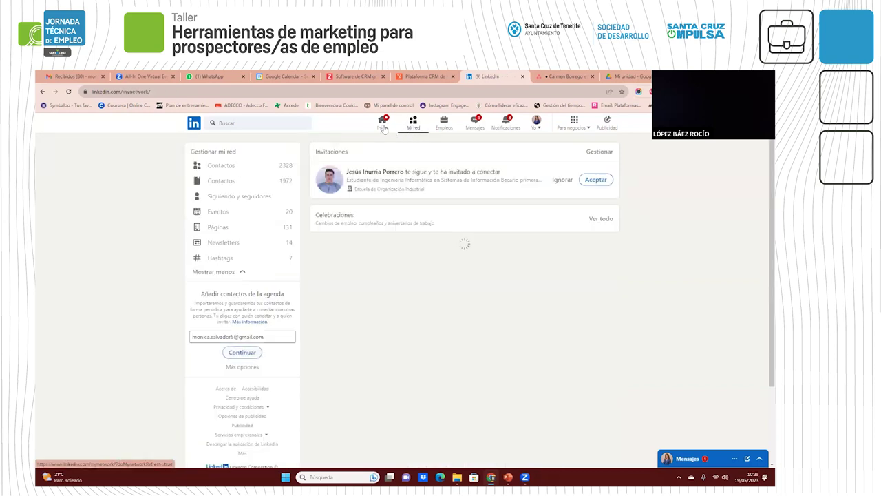
pyautogui.click(384, 128)
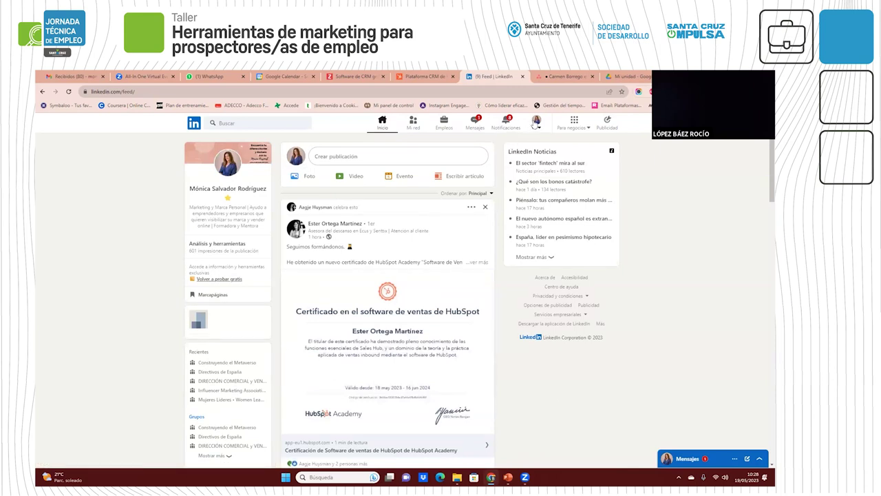
pyautogui.click(536, 122)
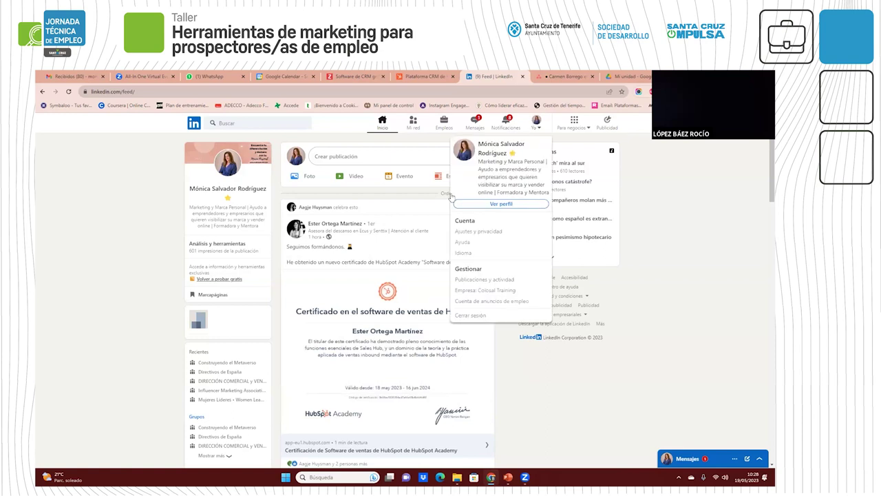
pyautogui.click(487, 164)
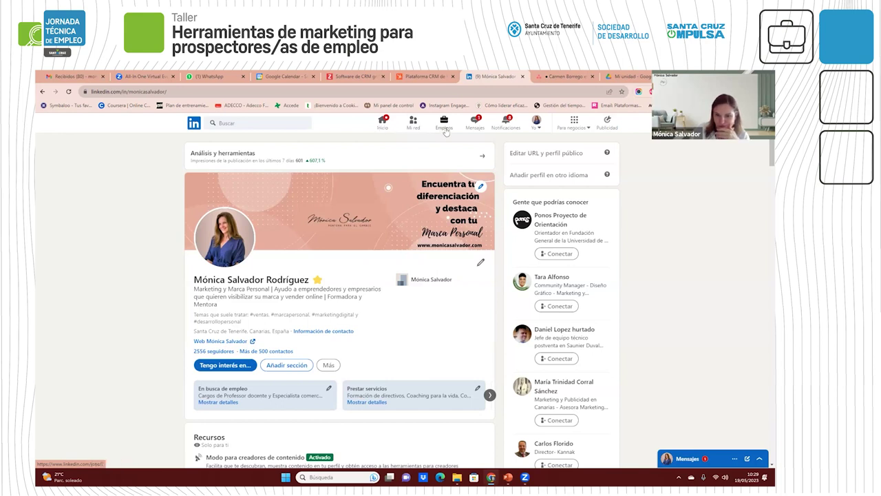
# Step: Review the saved phone contacts and the list of LinkedIn connections in the network section
pyautogui.click(414, 128)
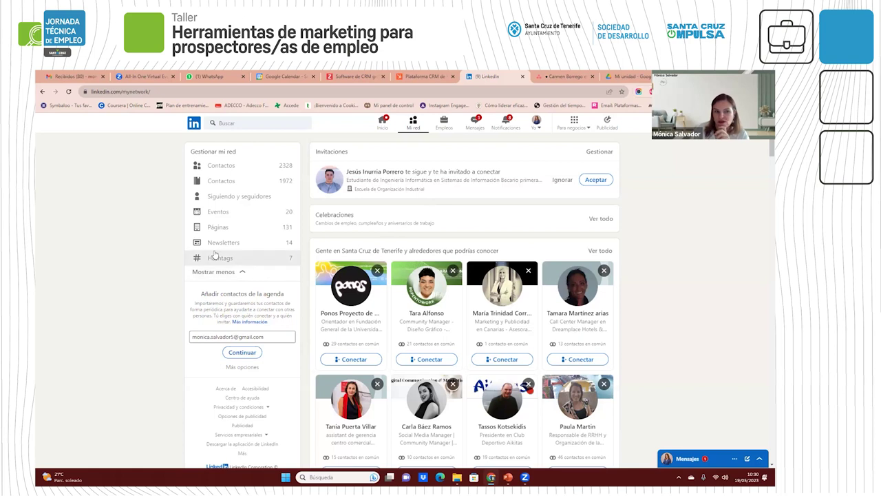
pyautogui.click(232, 181)
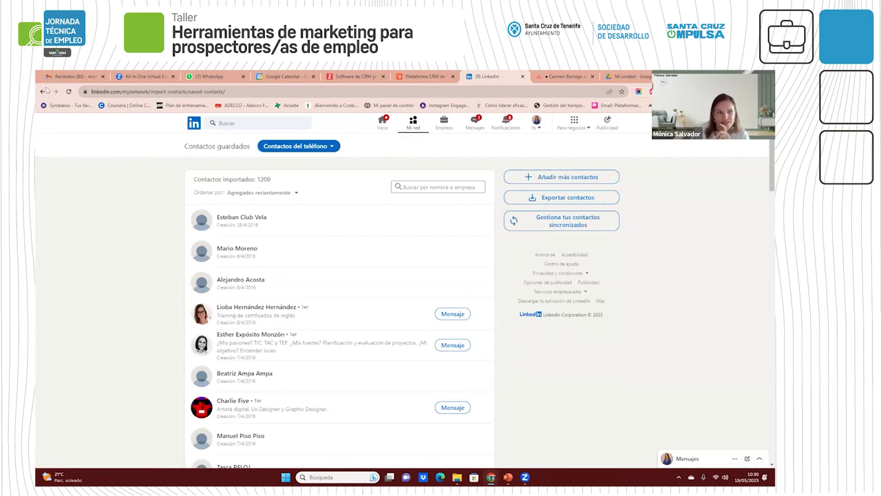
pyautogui.click(42, 91)
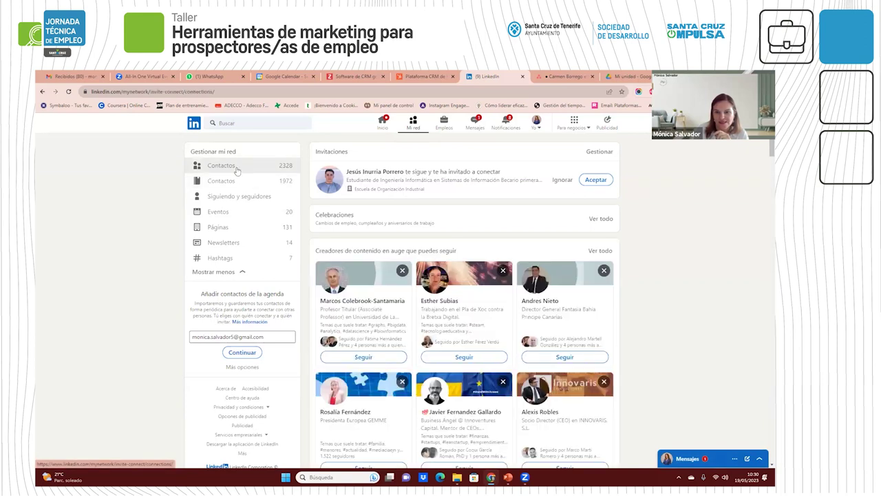
pyautogui.click(236, 169)
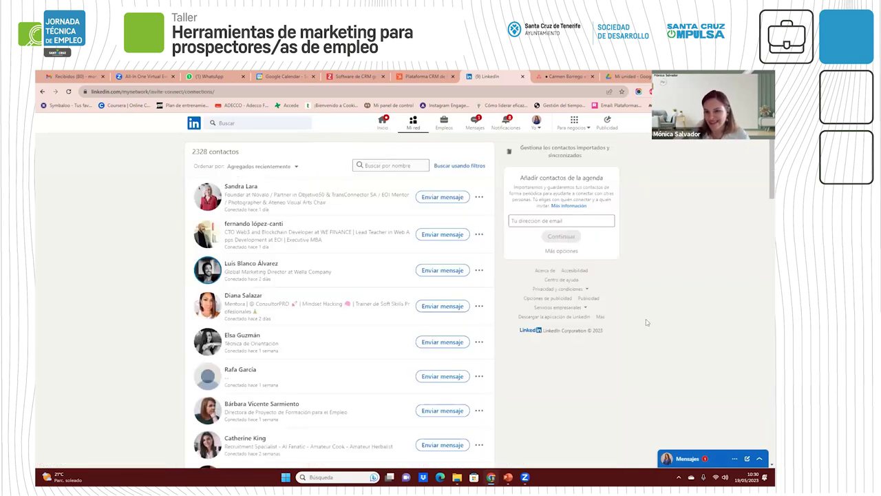
# Step: Open the contact export from the imported contacts page and select only the Contactos data file
pyautogui.click(509, 155)
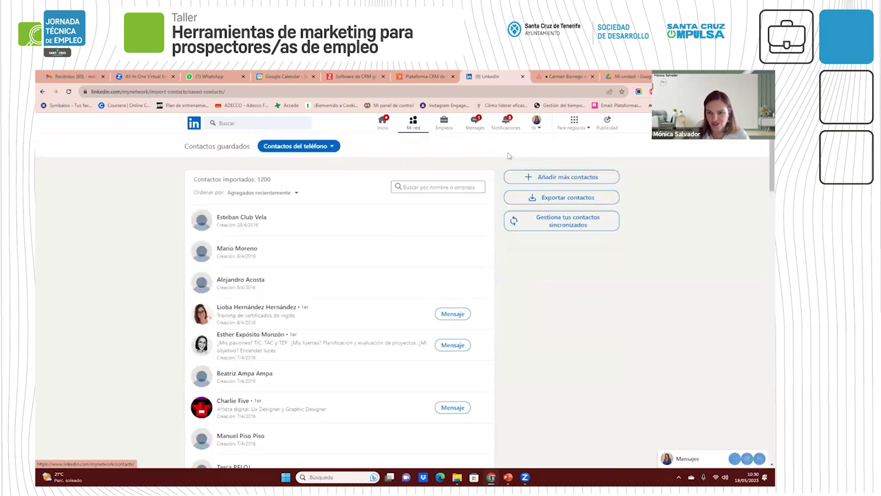
pyautogui.click(561, 198)
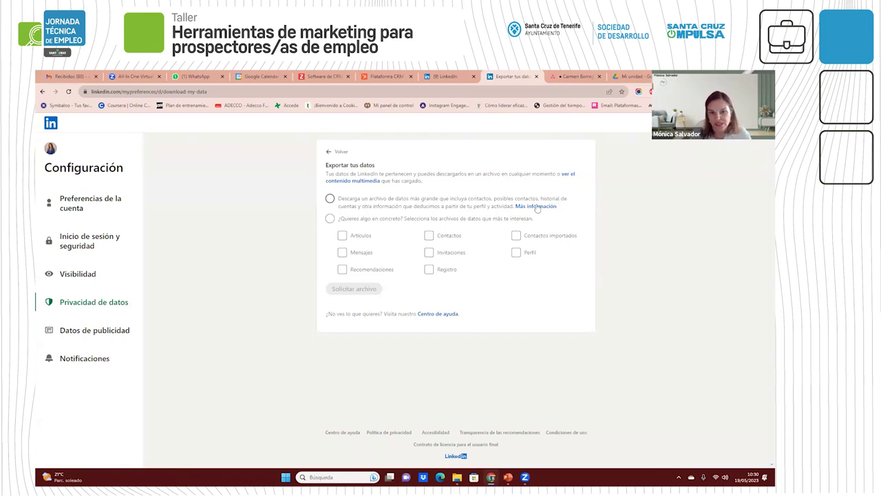
pyautogui.click(429, 236)
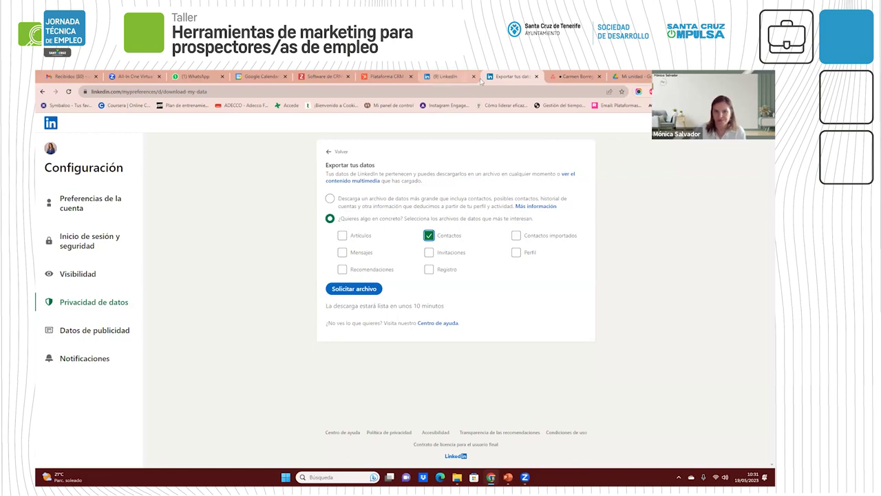
# Step: Return to the home feed, review the audience and group options for a new post, and close it without publishing
pyautogui.click(444, 76)
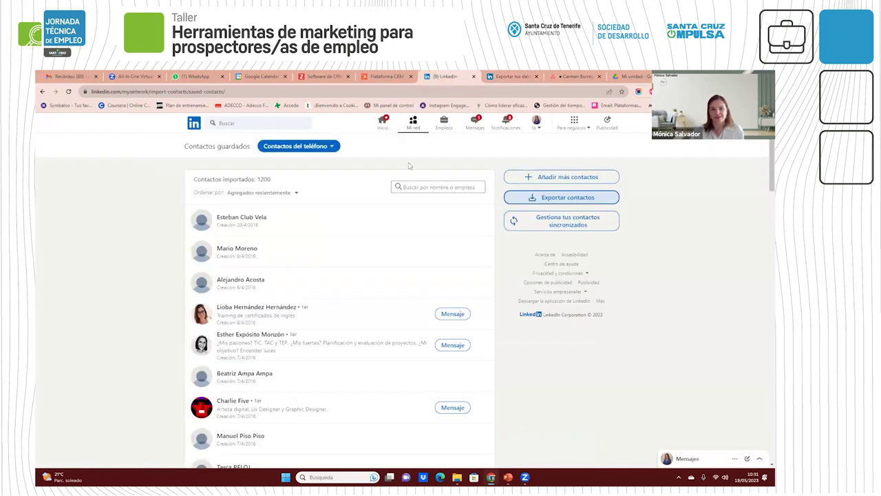
pyautogui.click(383, 121)
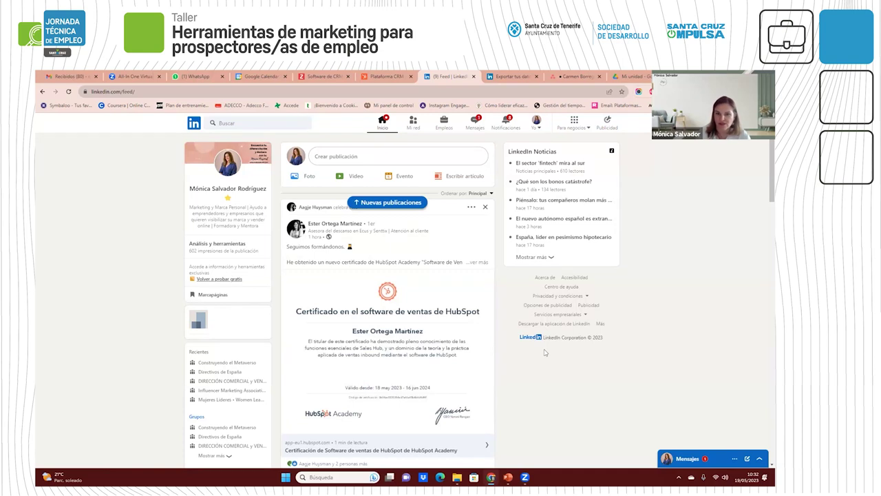
pyautogui.scroll(-3, 352, 430)
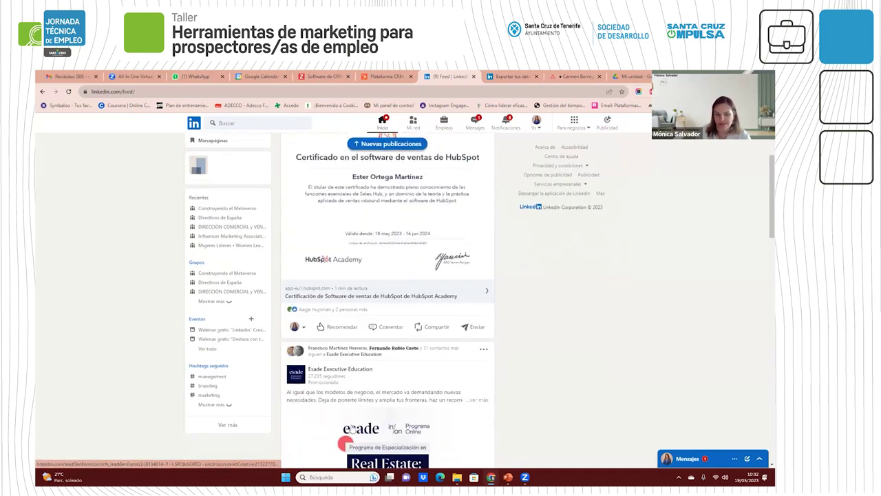
pyautogui.scroll(3, 351, 429)
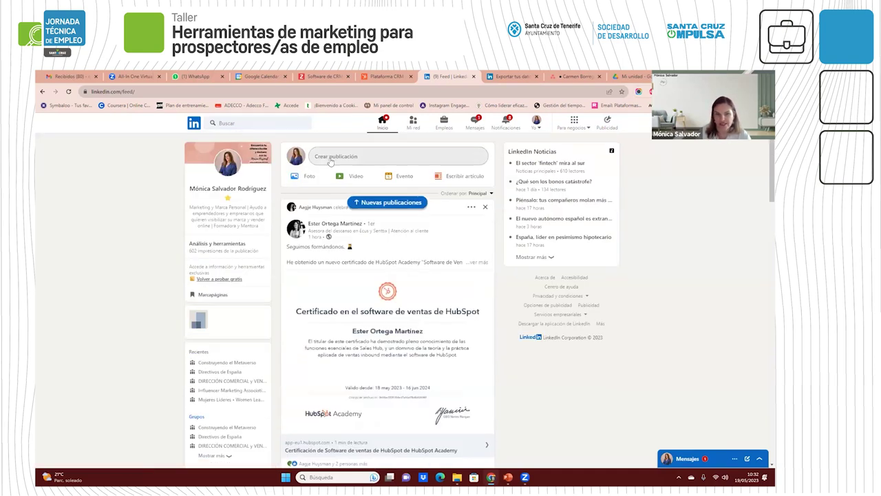
pyautogui.click(331, 157)
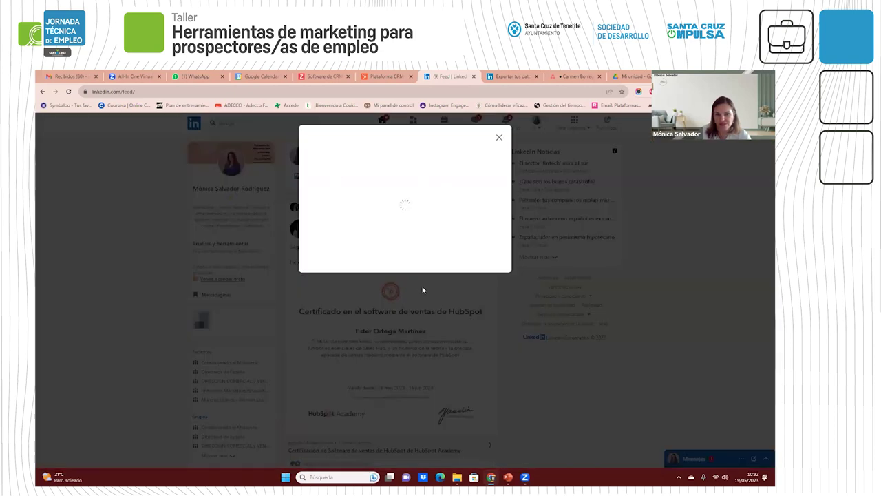
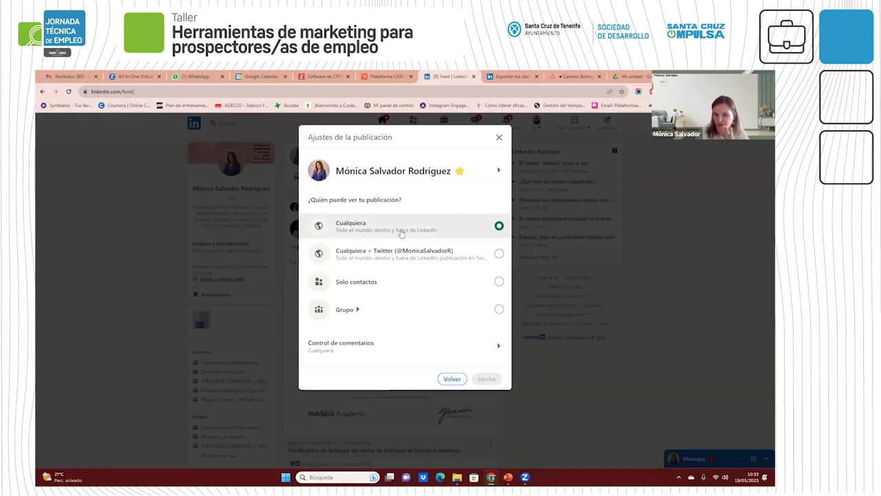
pyautogui.click(358, 312)
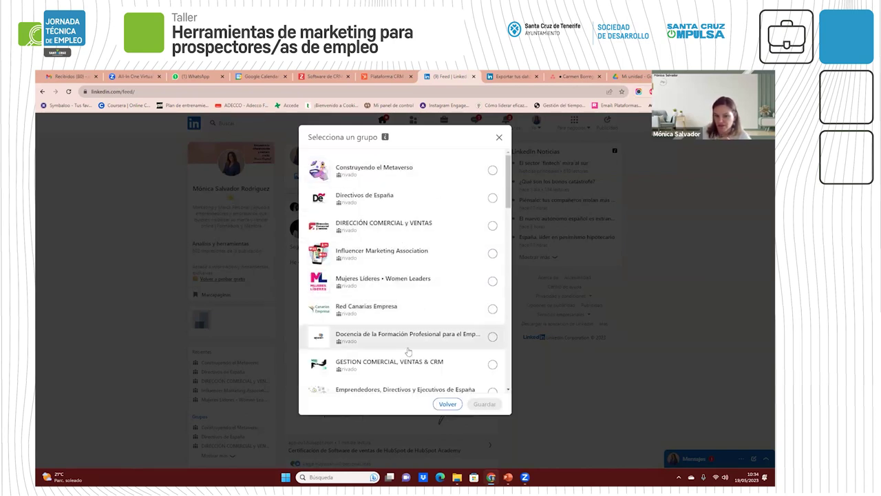
pyautogui.click(500, 139)
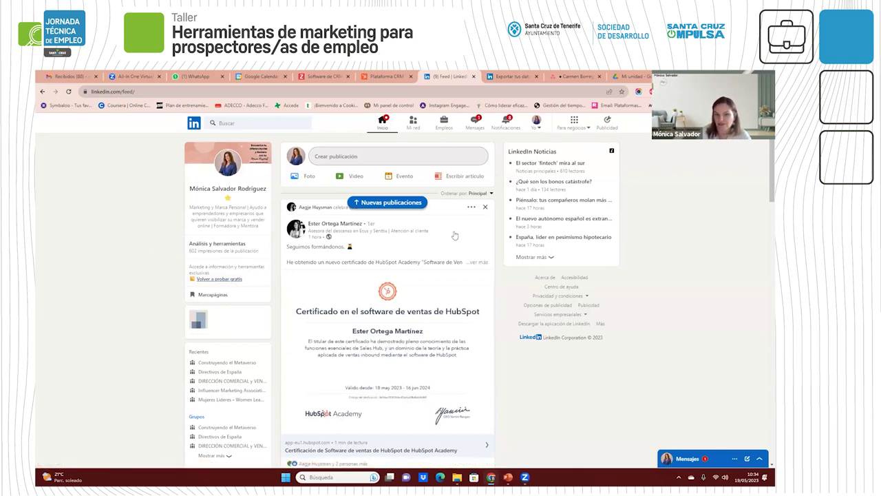
# Step: Start a new article, review the newsletter creation form and its publishing frequency options, and close the form
pyautogui.click(440, 178)
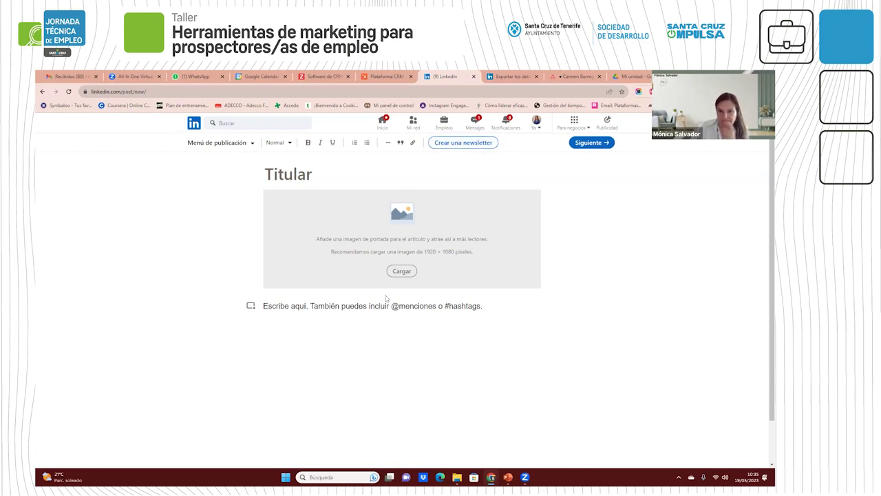
pyautogui.click(481, 147)
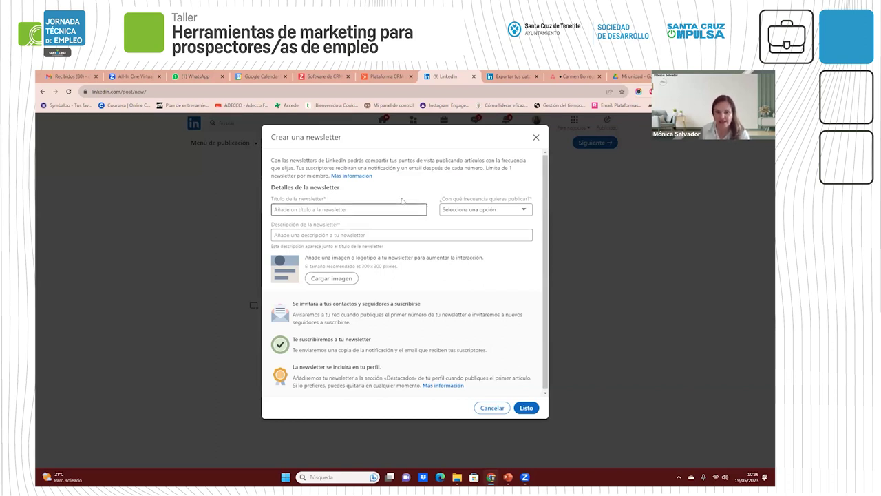
pyautogui.click(473, 209)
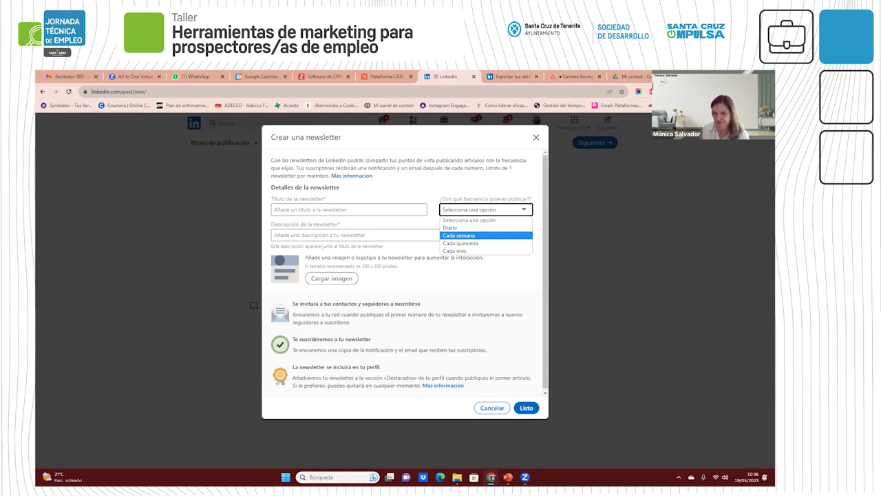
pyautogui.click(536, 137)
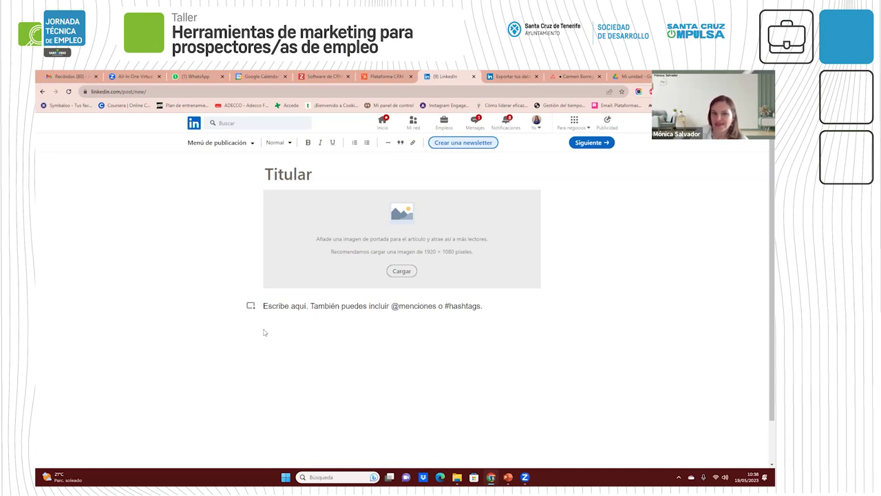
# Step: Leave the article editor for the home feed and open the list of joined LinkedIn groups
pyautogui.click(384, 125)
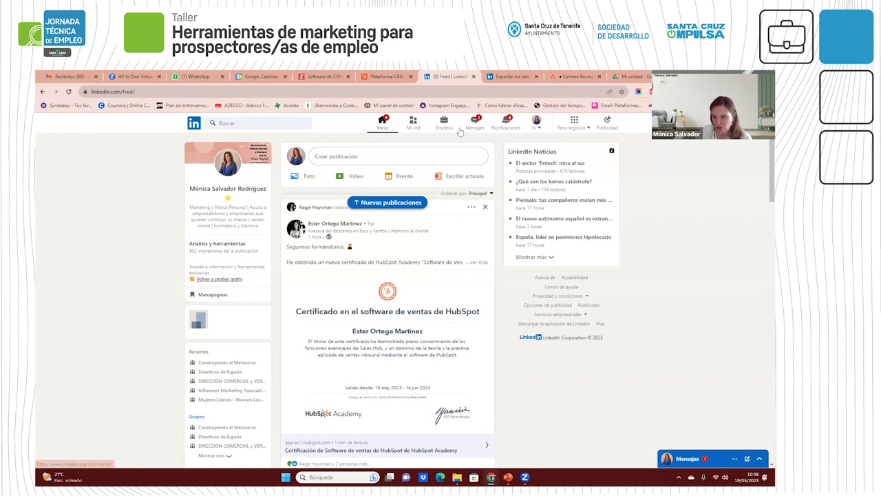
pyautogui.click(585, 131)
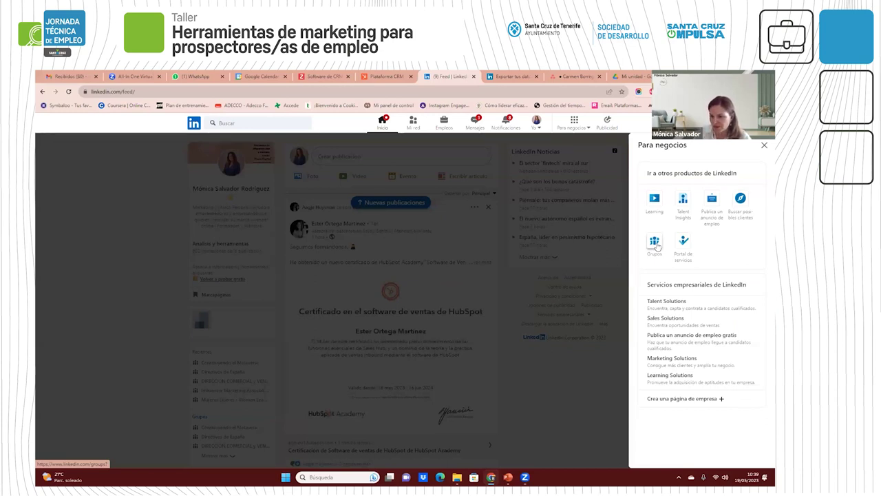
pyautogui.click(656, 245)
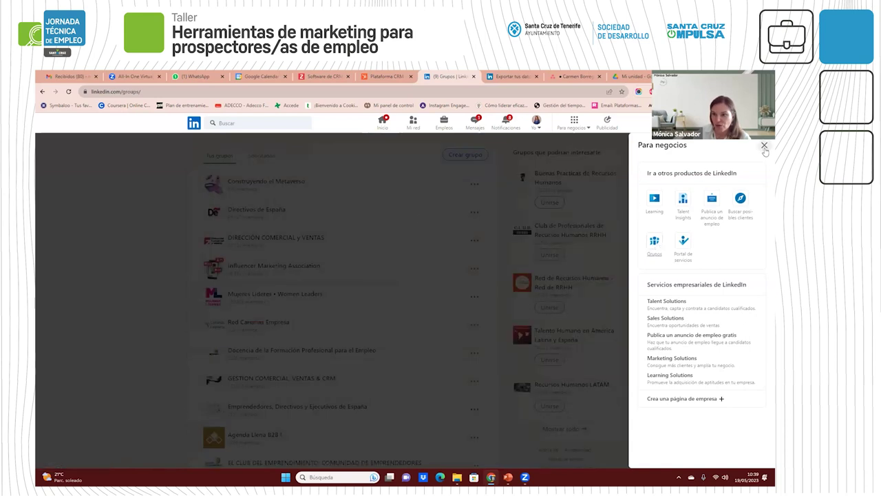
pyautogui.click(378, 175)
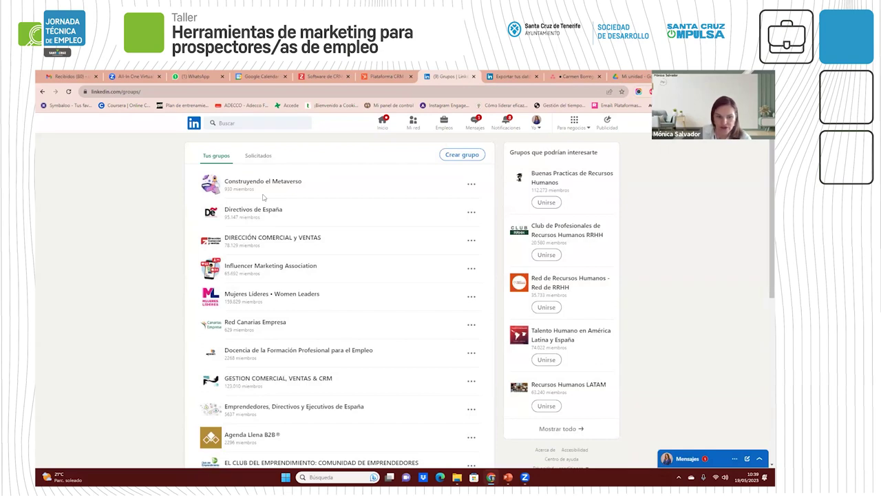
# Step: Open the Red Canarias Empresa group and review its published posts
pyautogui.click(269, 325)
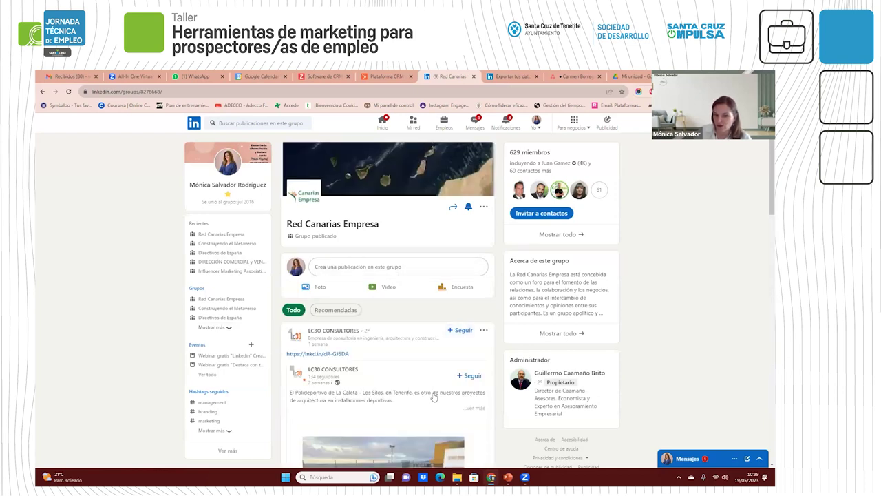
pyautogui.scroll(-3, 431, 387)
pyautogui.scroll(-2, 432, 387)
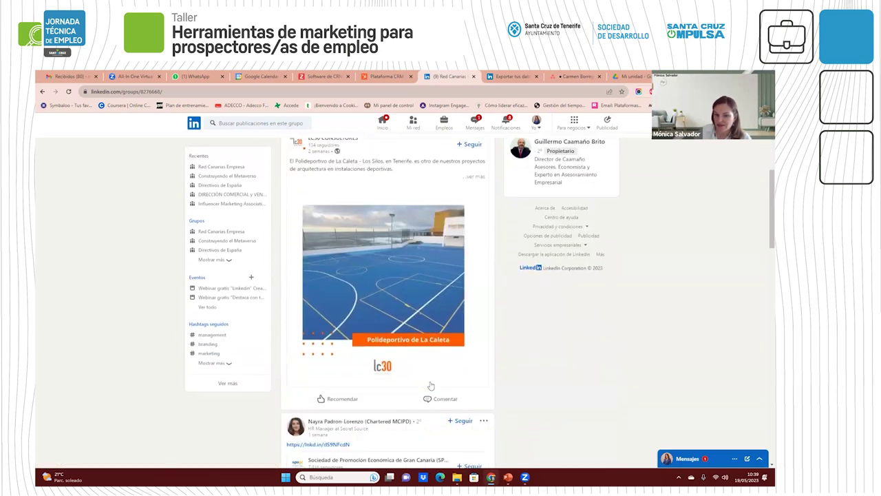
pyautogui.scroll(5, 427, 385)
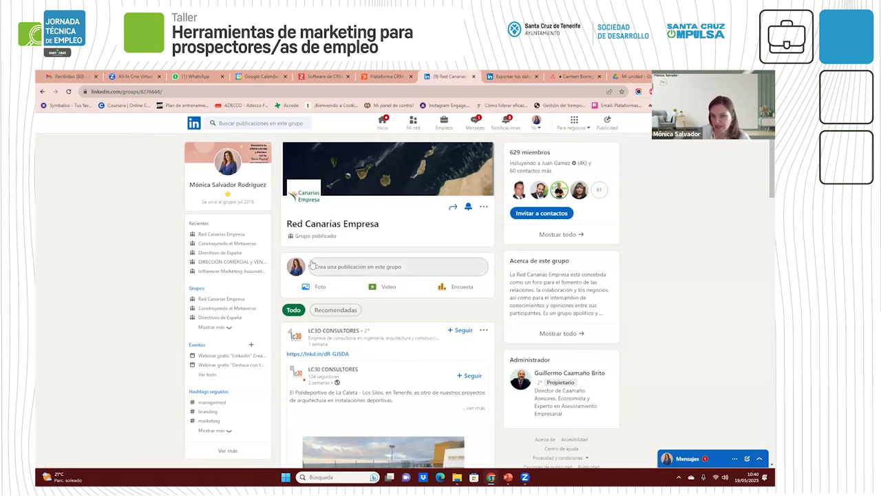
# Step: Return to the groups list and search LinkedIn for "empresas canarias"
pyautogui.click(584, 128)
pyautogui.click(654, 242)
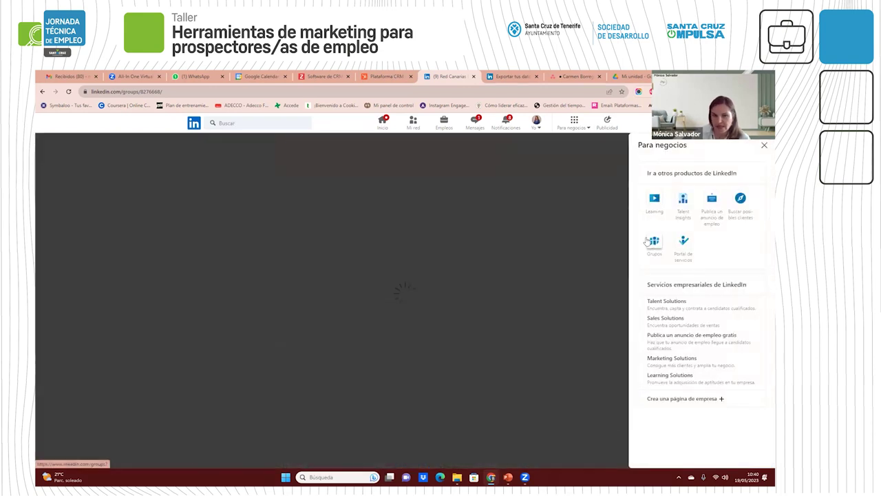
pyautogui.click(256, 123)
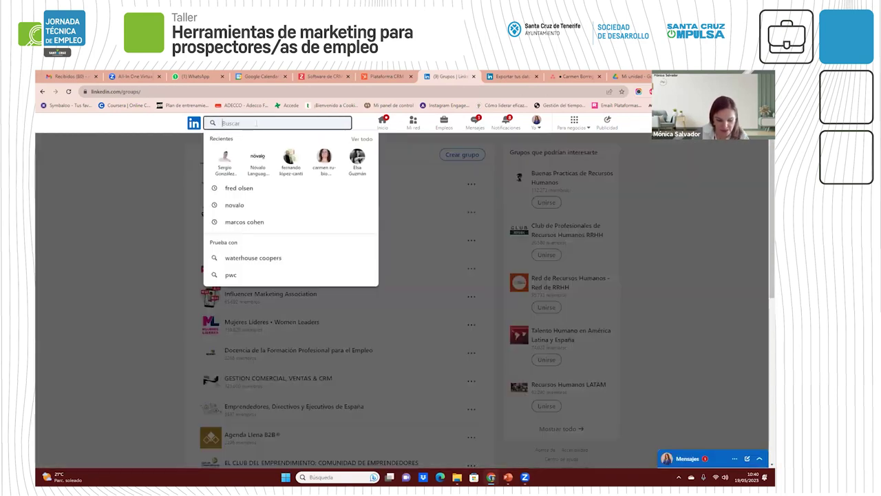
pyautogui.write('emprsa')
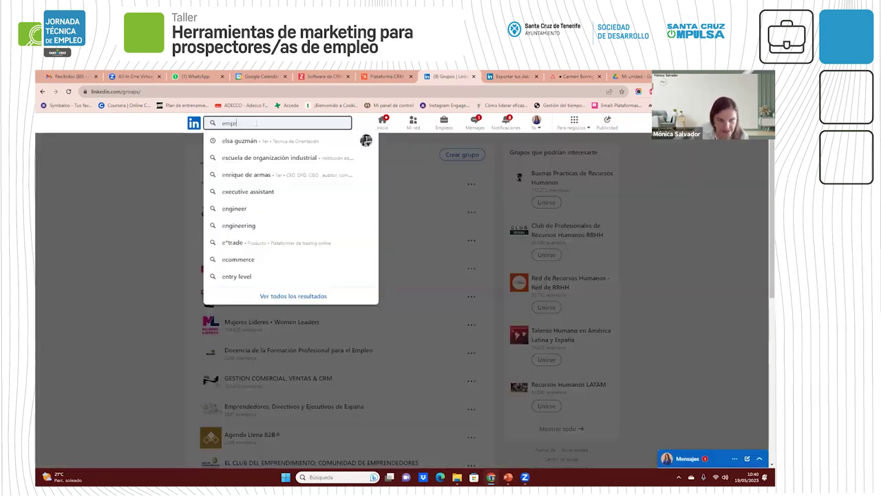
pyautogui.press('BackSpace')
pyautogui.press('BackSpace')
pyautogui.write('e')
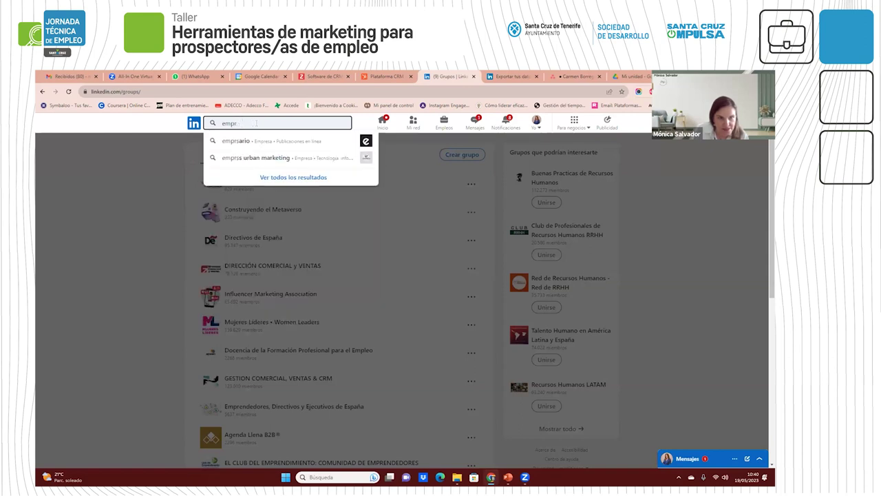
pyautogui.write('a')
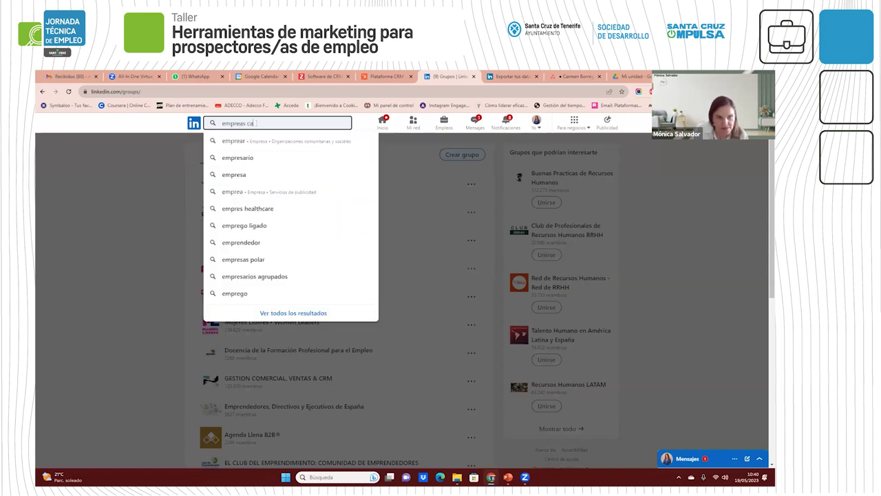
pyautogui.press('BackSpace')
pyautogui.write('sa')
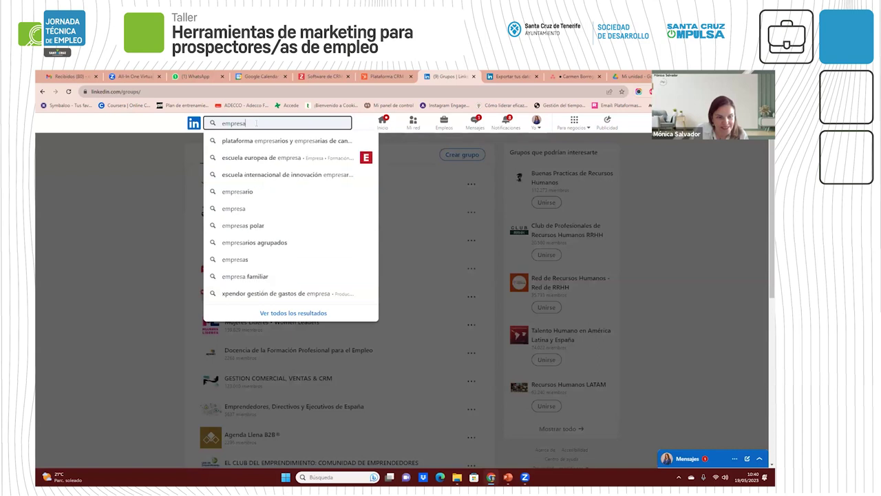
pyautogui.write('s canarias')
pyautogui.press('Return')
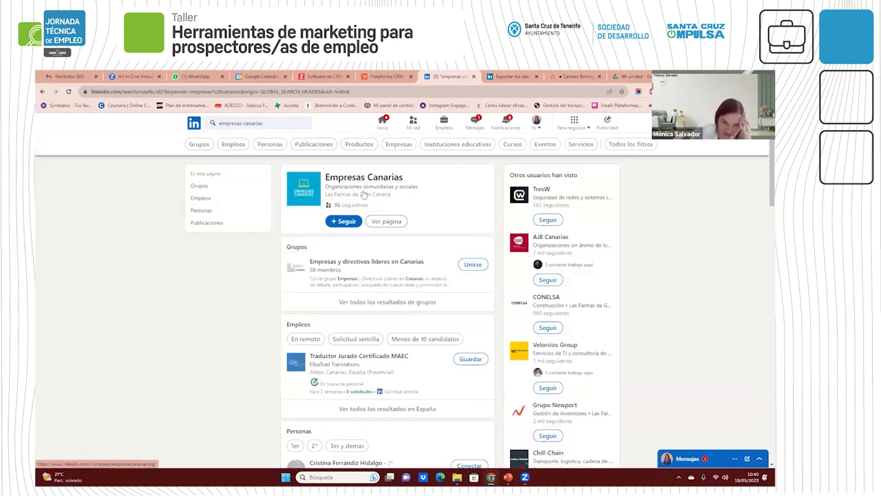
# Step: Filter the "empresas canarias" results to groups only and look through the groups offered
pyautogui.click(202, 146)
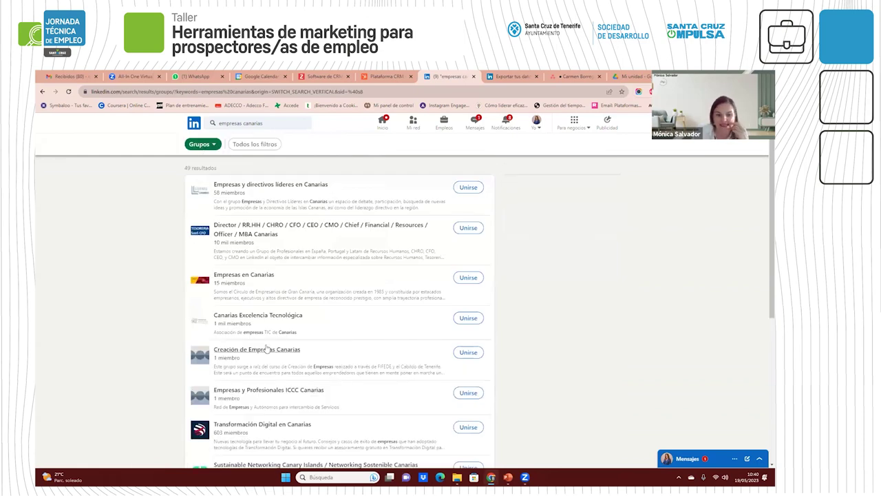
pyautogui.scroll(-2, 266, 345)
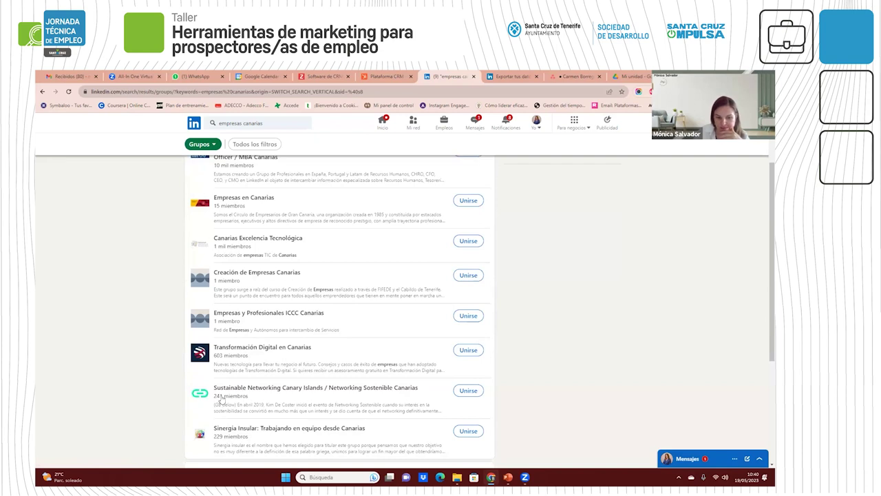
pyautogui.scroll(2, 219, 399)
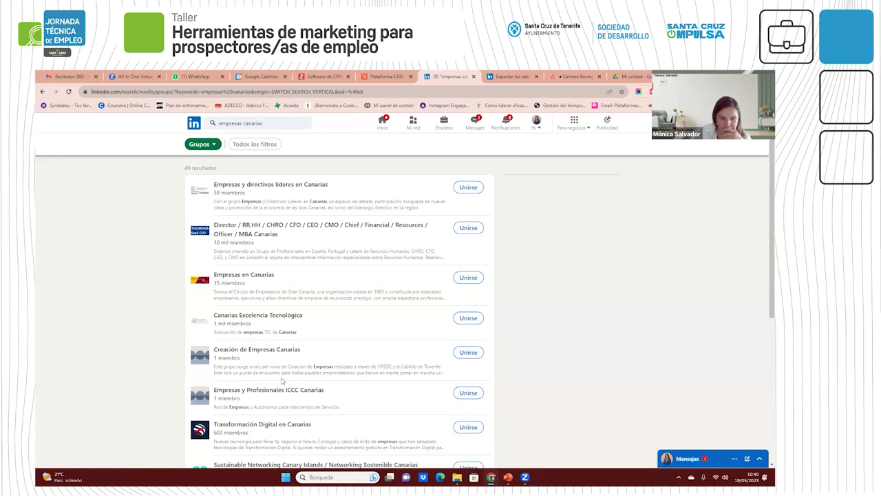
pyautogui.scroll(-2, 282, 381)
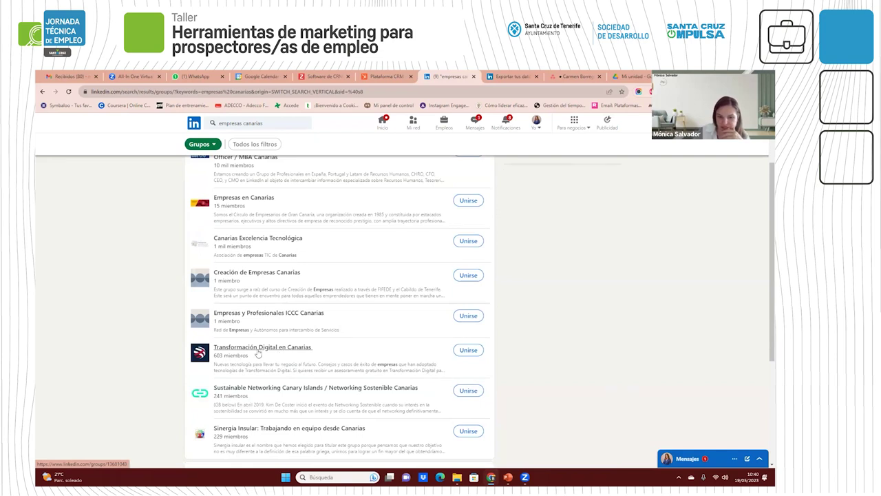
# Step: Open the Transformación Digital en Canarias group, review its full description, details and rules, and return to the home feed
pyautogui.click(250, 348)
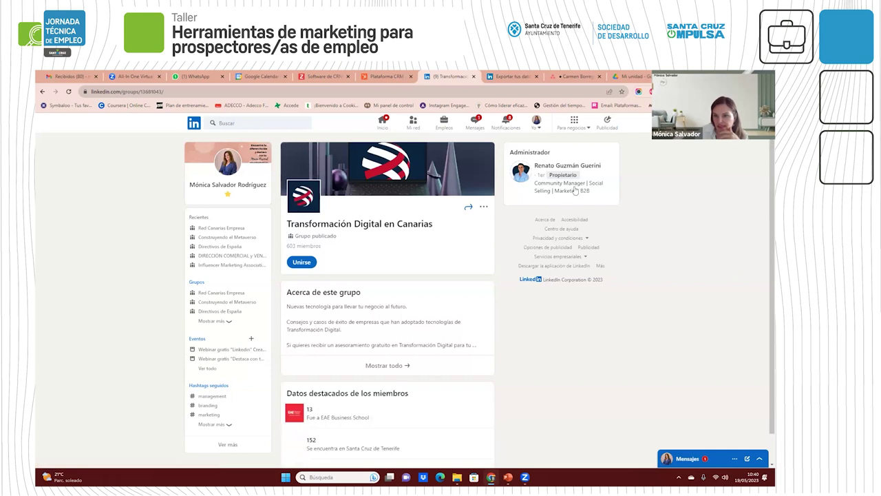
pyautogui.scroll(-1, 323, 409)
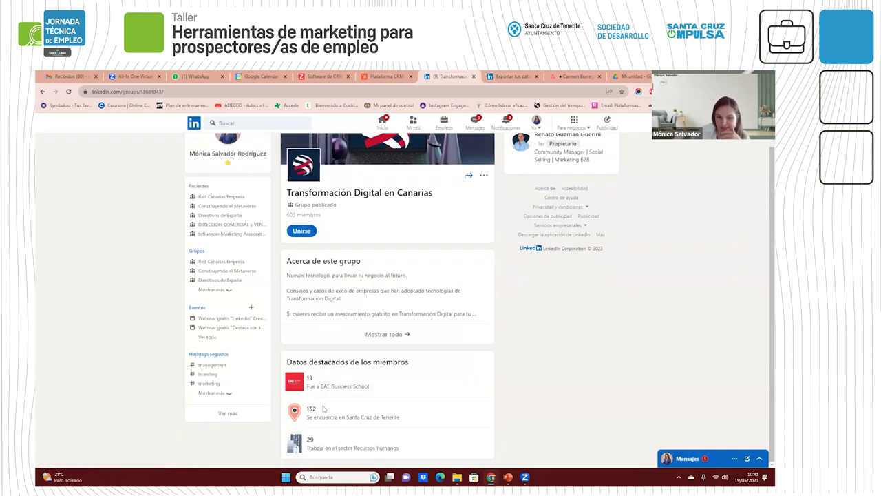
pyautogui.scroll(1, 299, 397)
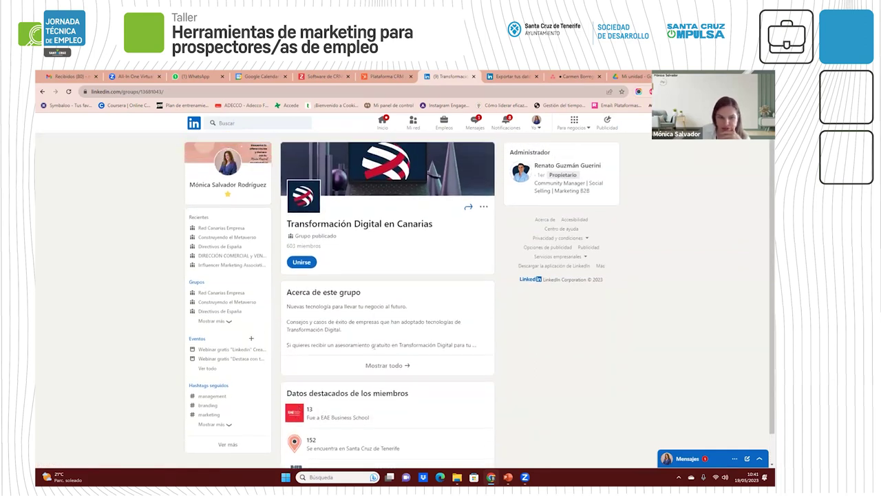
pyautogui.click(387, 366)
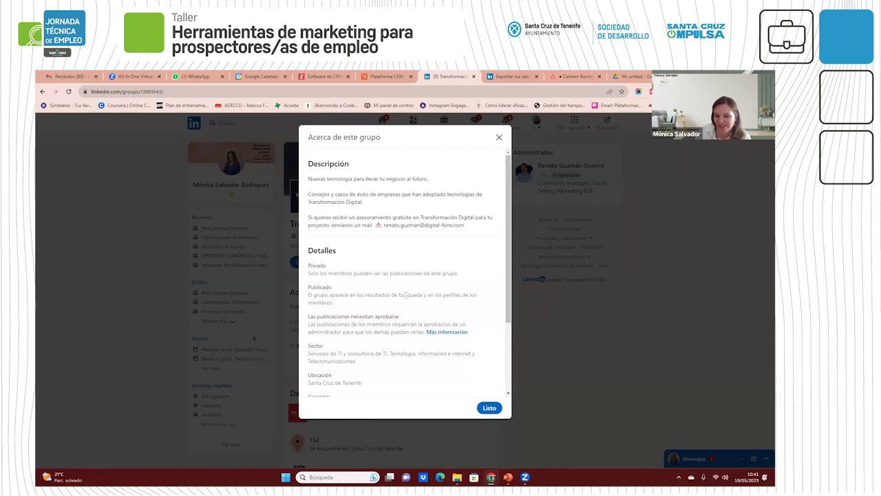
pyautogui.scroll(-3, 406, 295)
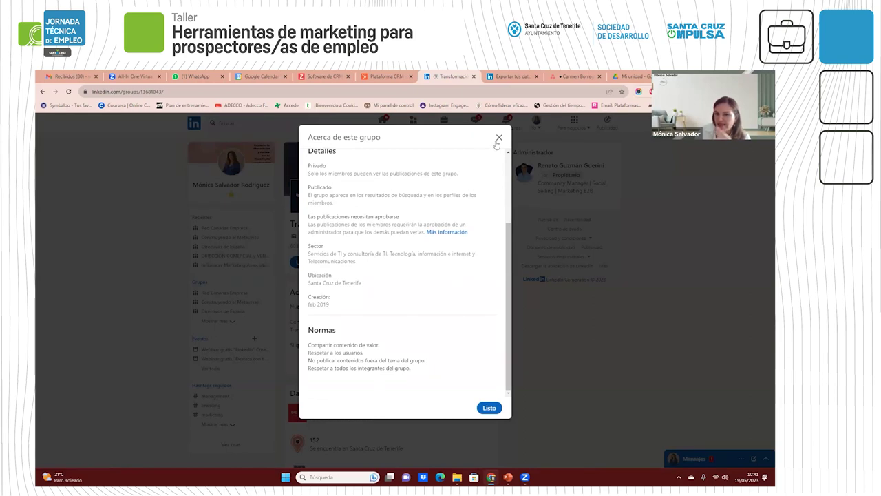
pyautogui.click(489, 408)
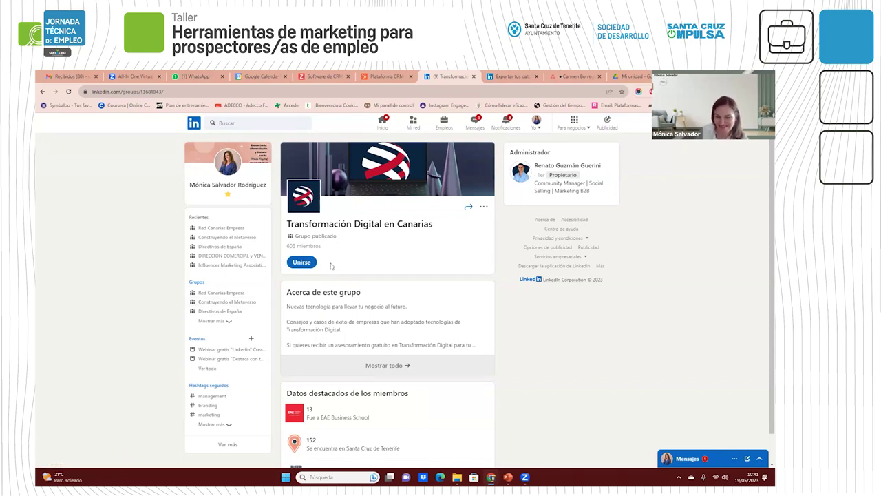
pyautogui.click(383, 128)
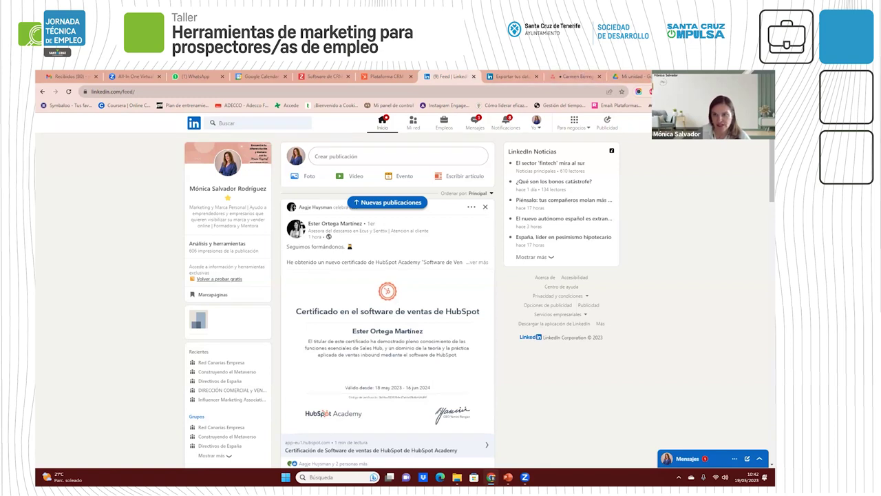
# Step: Search Google for "social selling index" in a new tab and open LinkedIn Sales Solutions' Social Selling Index (SSI) page
pyautogui.hotkey('ctrl', 't')
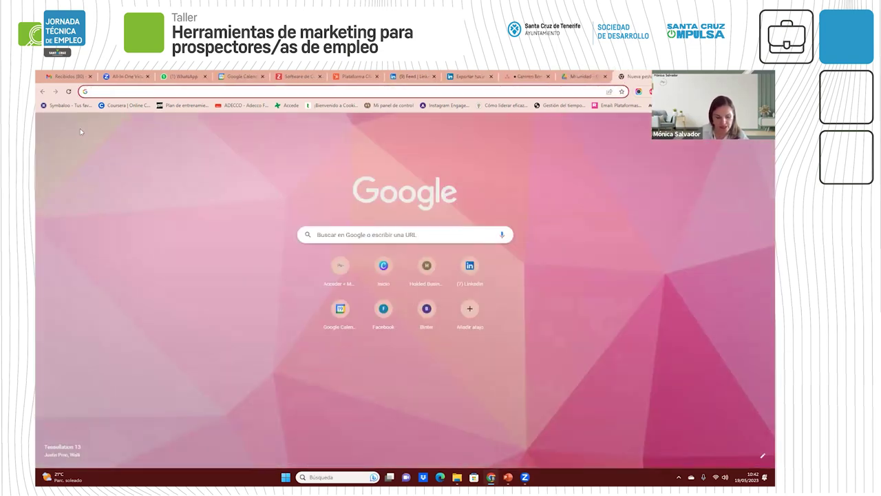
pyautogui.write('soc')
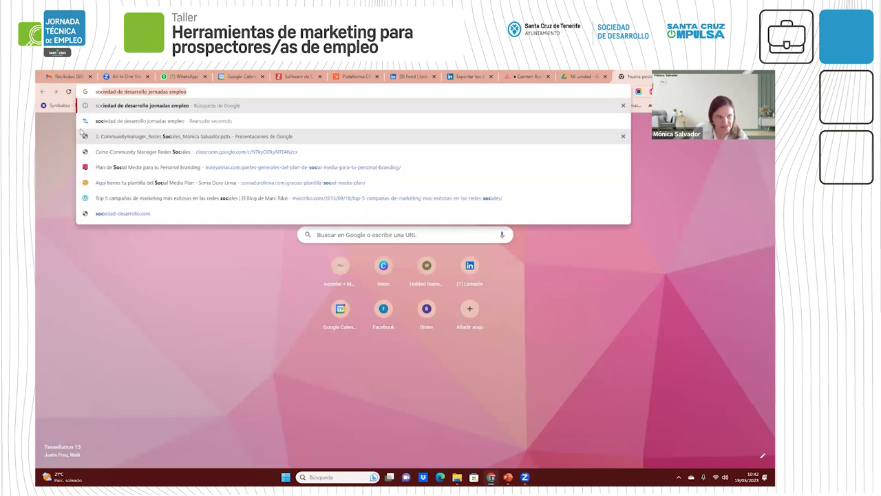
pyautogui.write('ial s')
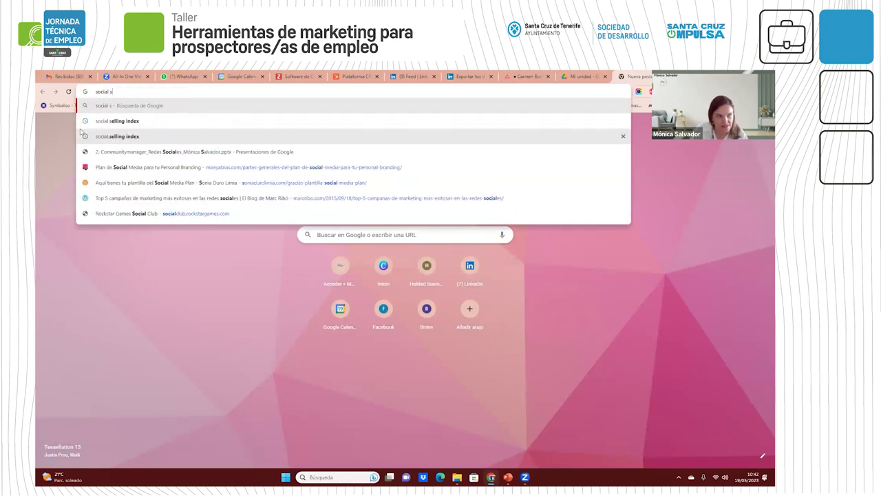
pyautogui.click(131, 124)
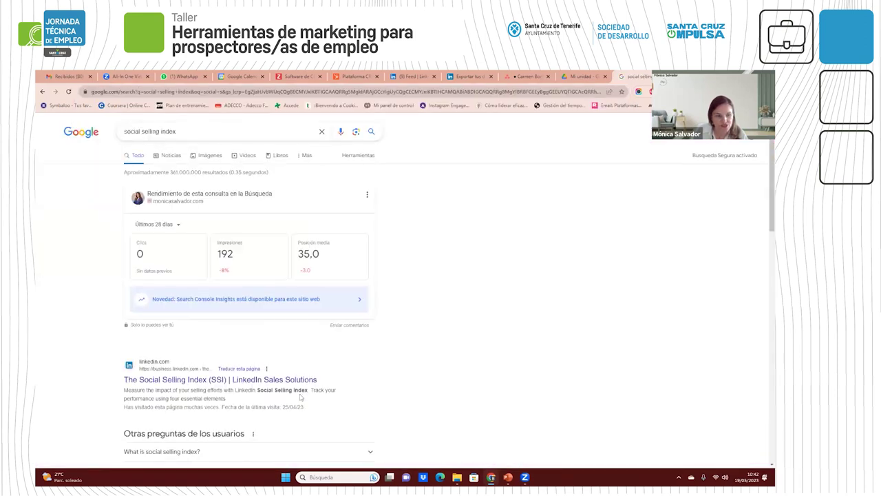
pyautogui.scroll(-3, 233, 354)
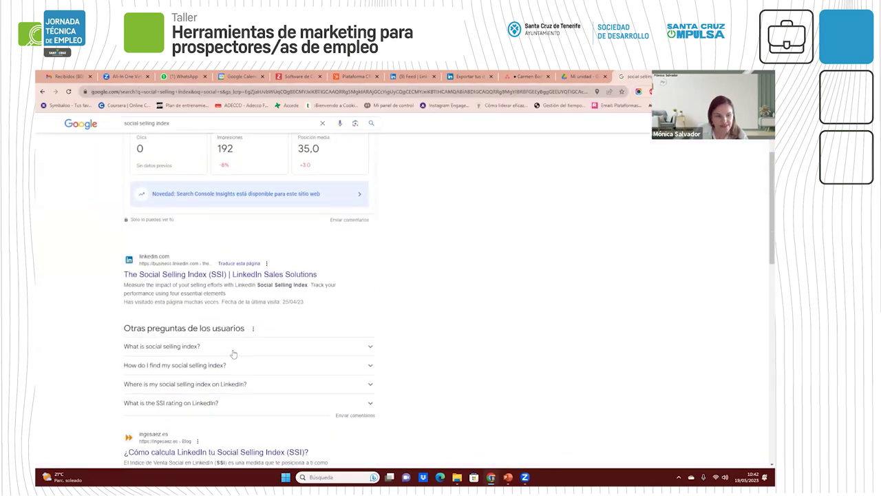
pyautogui.click(175, 266)
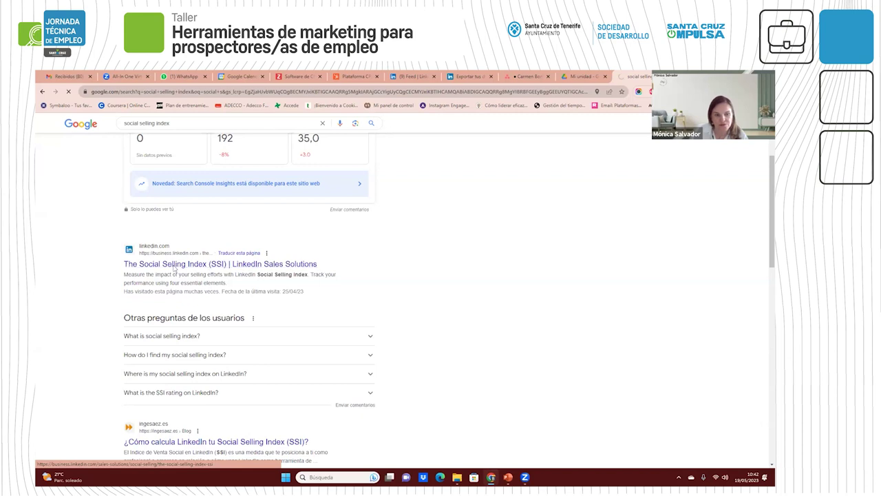